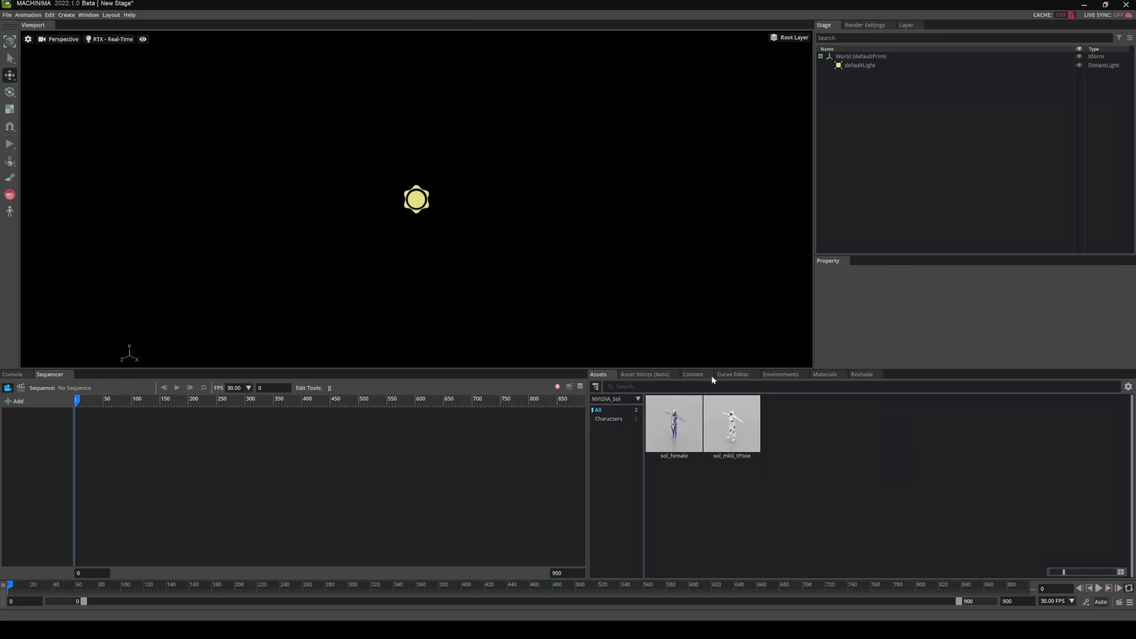
Browse the localhost Omniverse content to the NVIDIA/Demos/AEC/BrownstoneDemo/Worlds folder.
{"action": "left_click", "coordinate": [694, 375]}
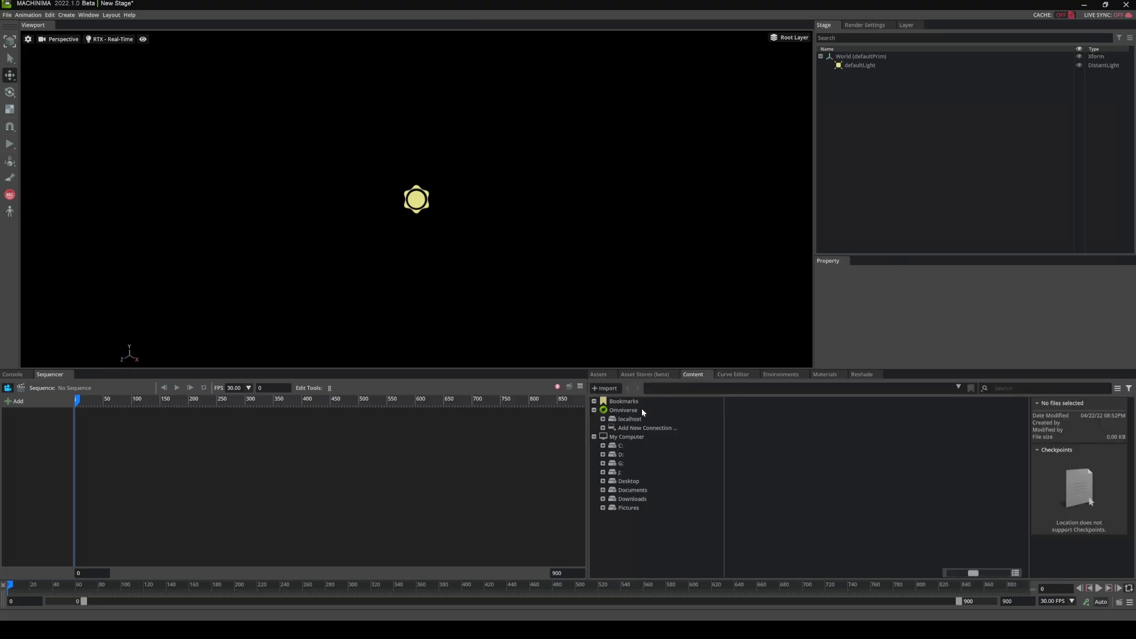
{"action": "left_click", "coordinate": [626, 410]}
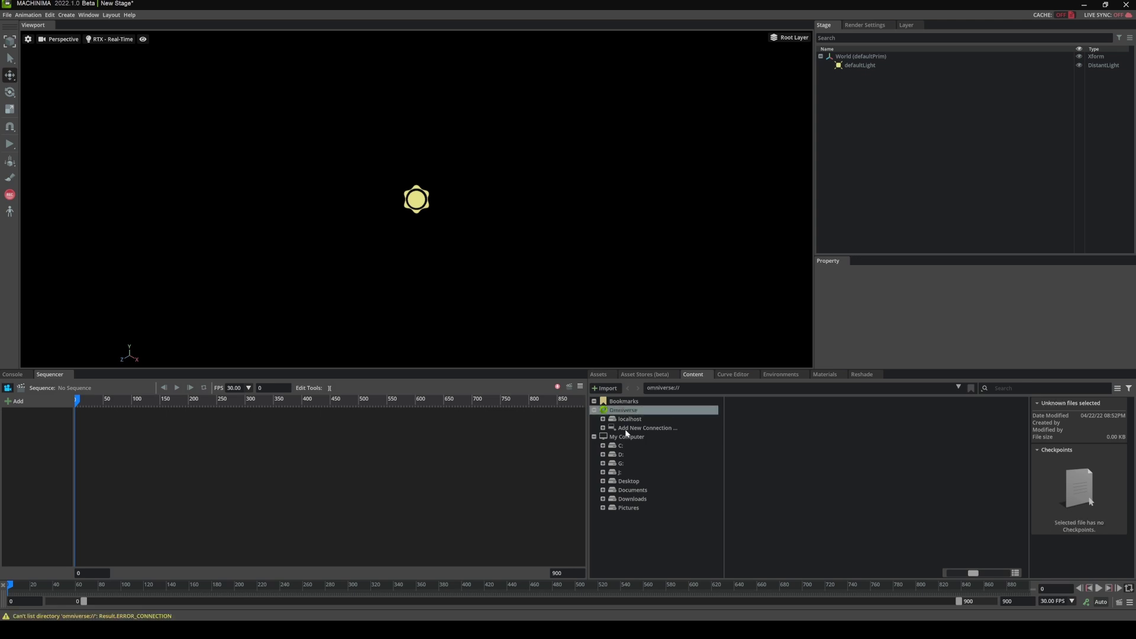
{"action": "left_click", "coordinate": [719, 420]}
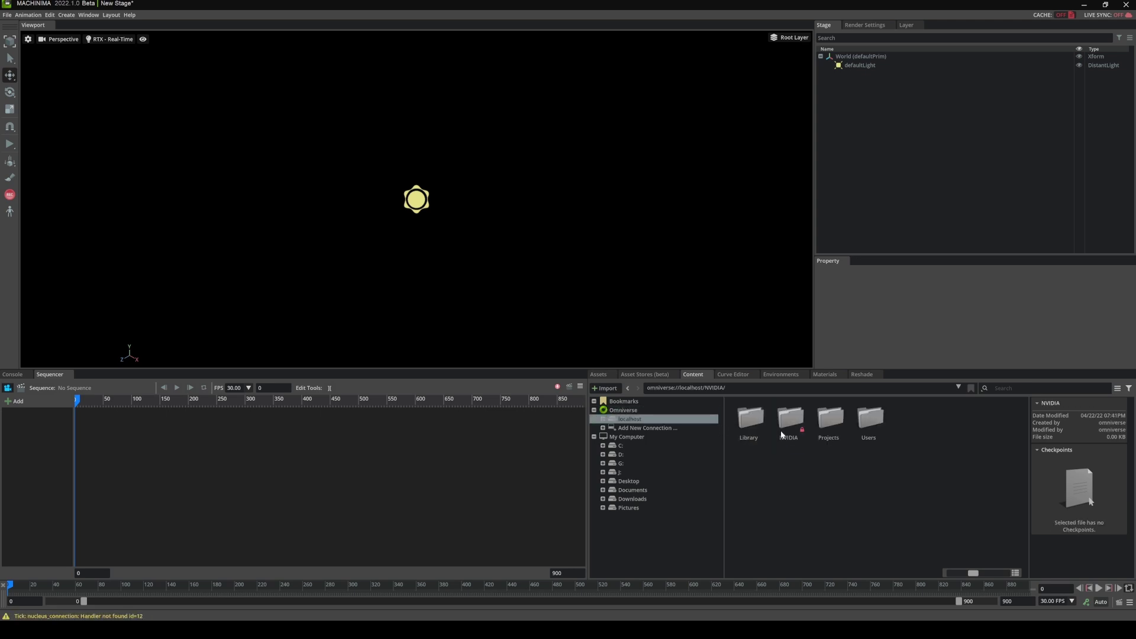
{"action": "double_click", "coordinate": [781, 435]}
{"action": "double_click", "coordinate": [780, 446]}
{"action": "double_click", "coordinate": [751, 435]}
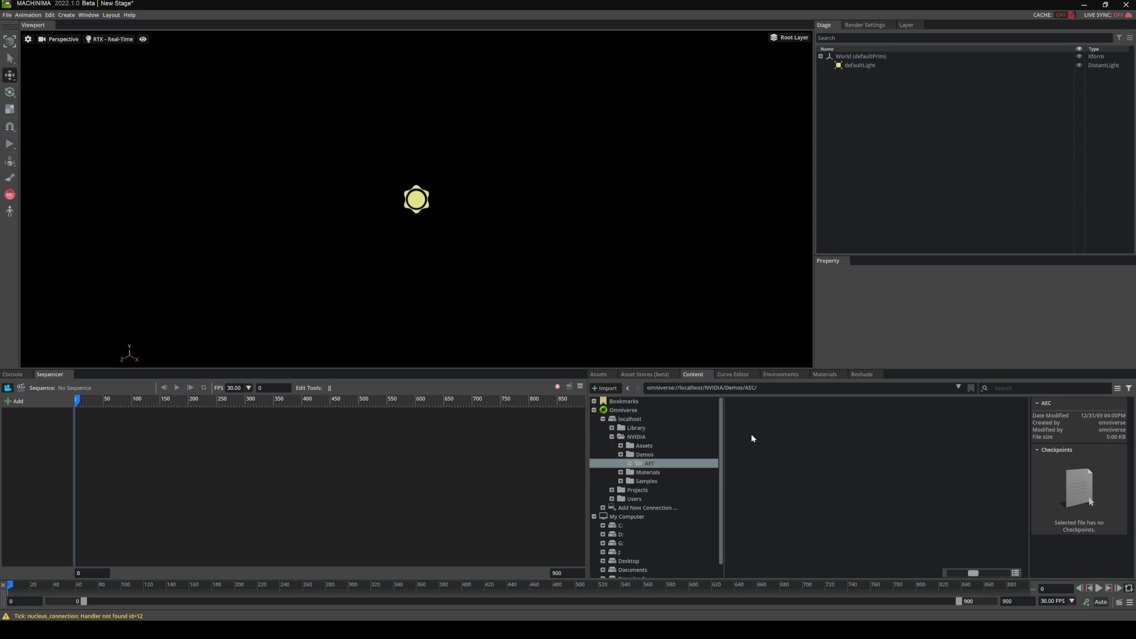
{"action": "double_click", "coordinate": [750, 433]}
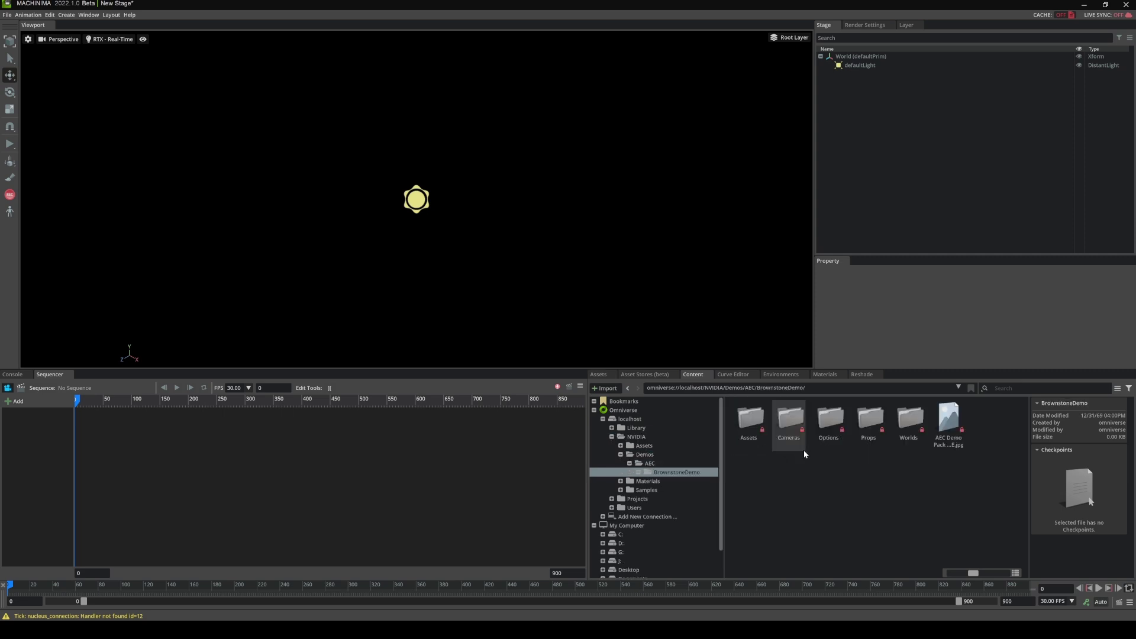
{"action": "double_click", "coordinate": [909, 420]}
Open World_BrownstoneDemopack_Morning(20Gb).usd without saving the current stage.
{"action": "left_click", "coordinate": [838, 445]}
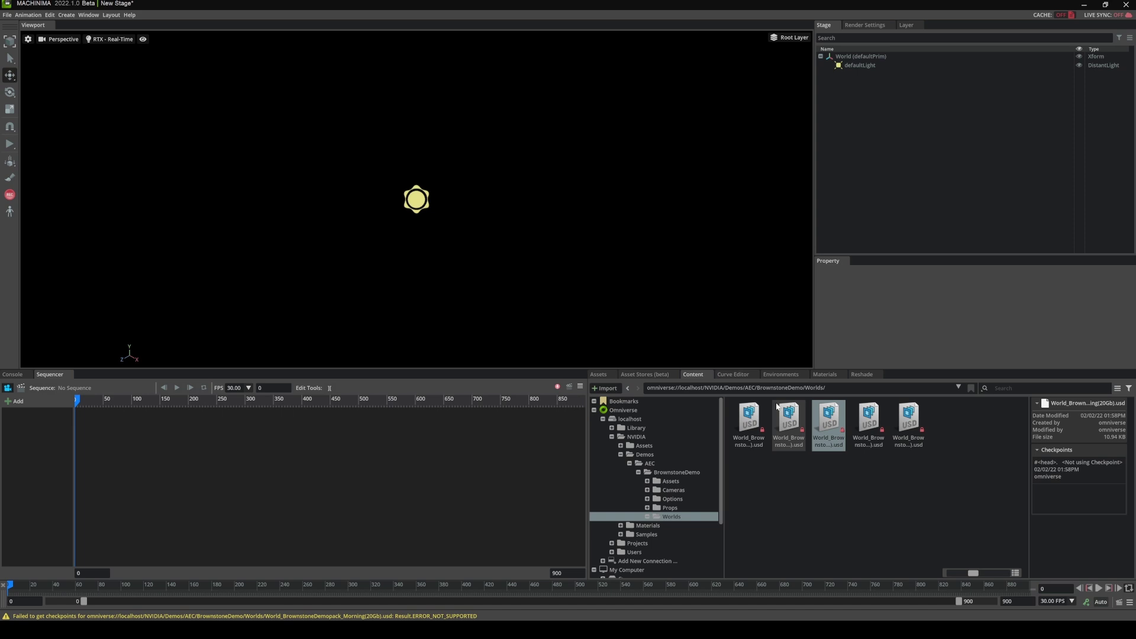
{"action": "double_click", "coordinate": [829, 420]}
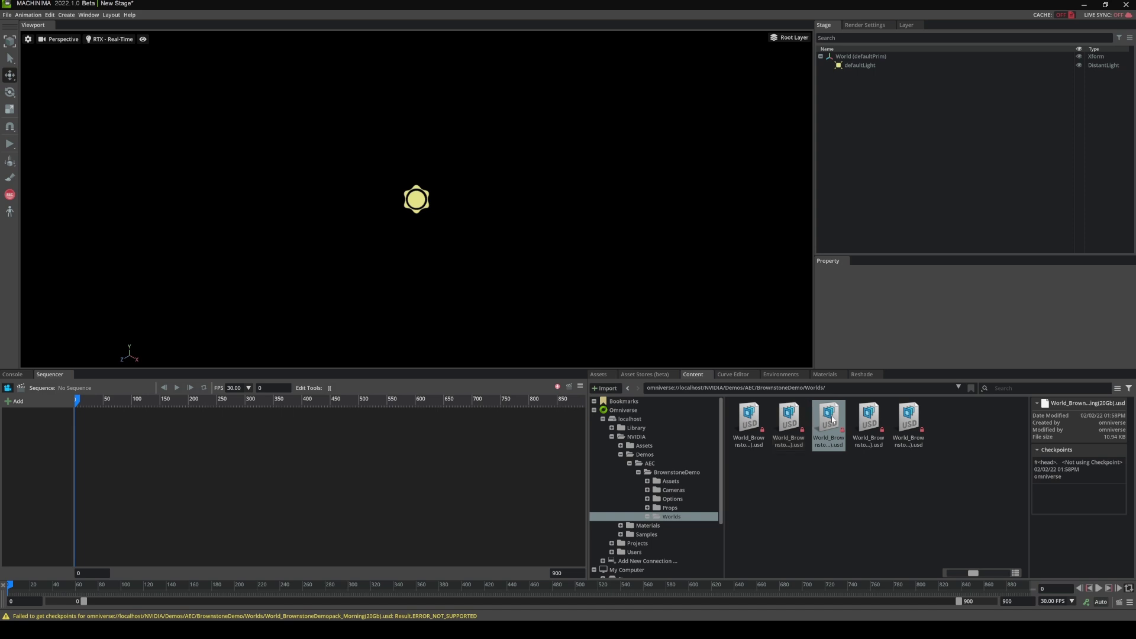
{"action": "left_click", "coordinate": [521, 323]}
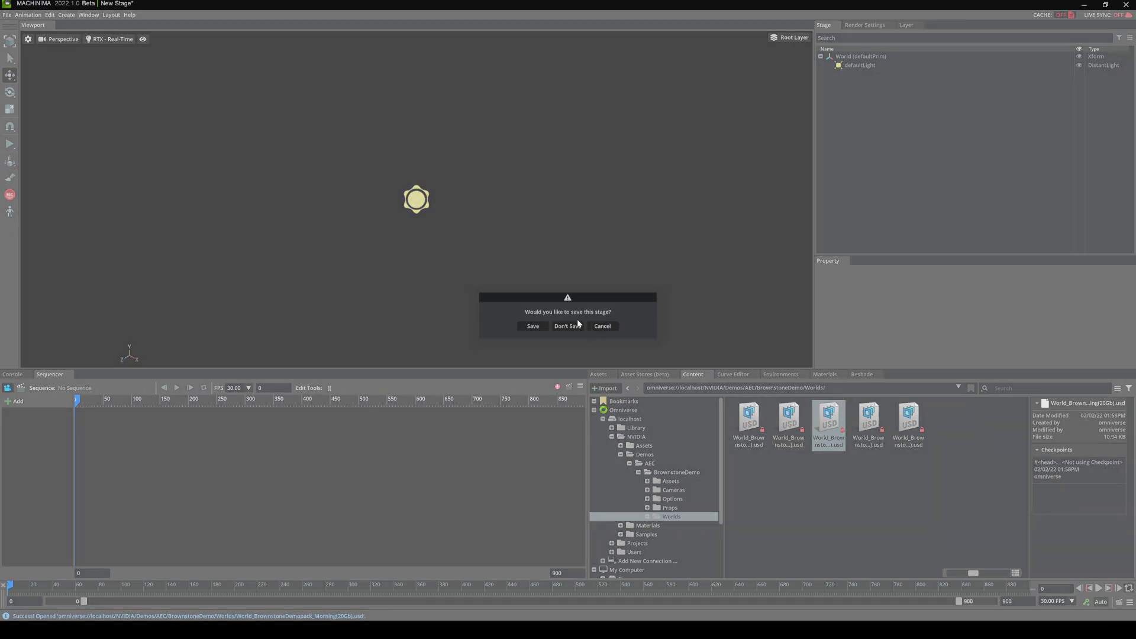
{"action": "left_click", "coordinate": [569, 326]}
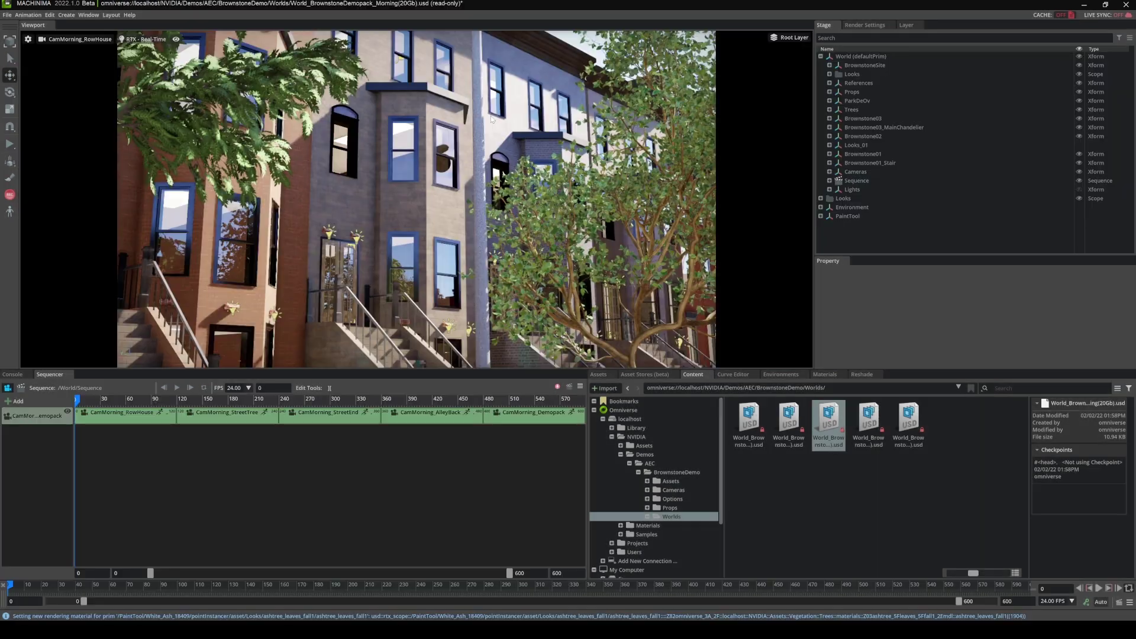
Delete the existing camera track with the CamMorning clips from the sequence.
{"action": "key", "text": "s"}
{"action": "right_click_drag", "start_coordinate": [513, 132], "coordinate": [675, 155]}
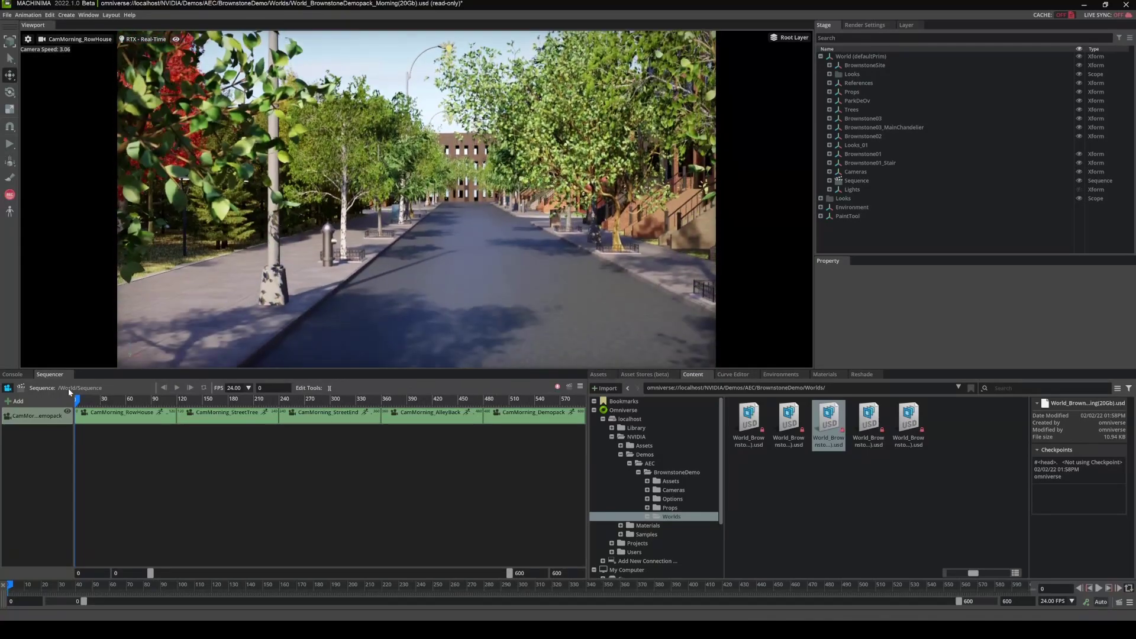
{"action": "right_click", "coordinate": [36, 411]}
{"action": "left_click", "coordinate": [63, 438]}
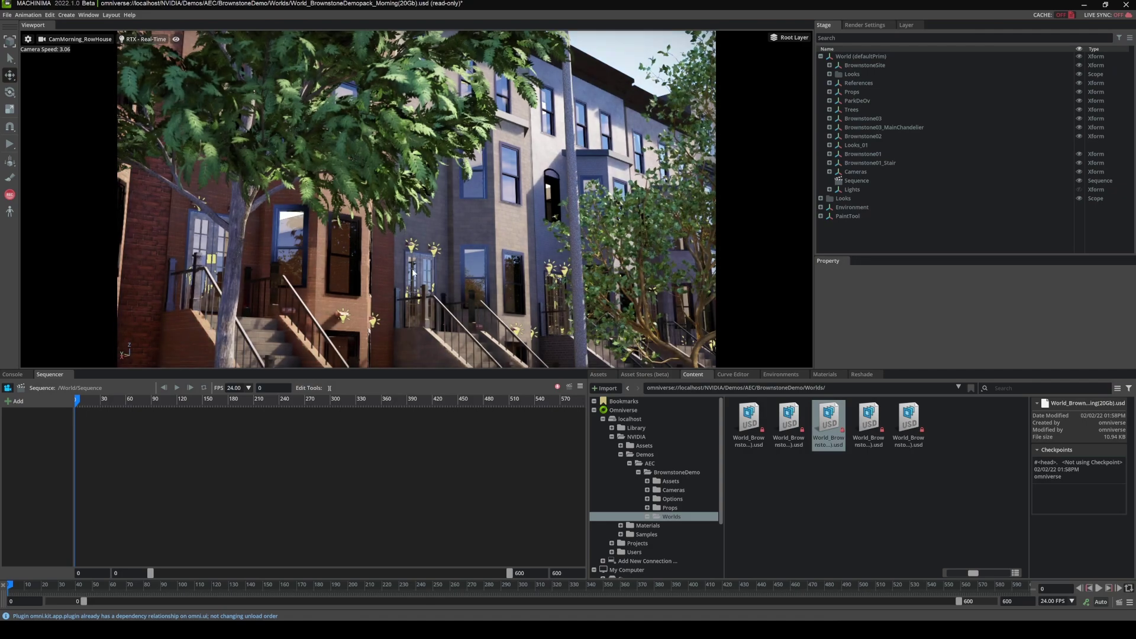
Place the Atlas_Equipped mech from the Mechwarrior5 asset collection in the middle of the street.
{"action": "right_click_drag", "start_coordinate": [478, 283], "coordinate": [609, 286]}
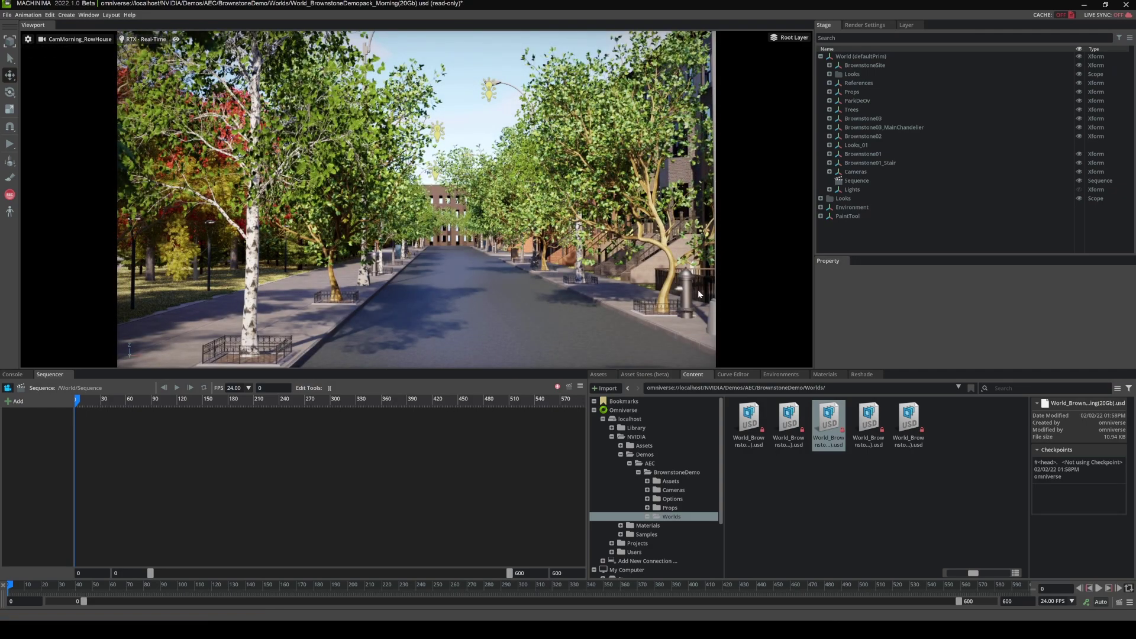
{"action": "left_click", "coordinate": [599, 375]}
{"action": "left_click", "coordinate": [638, 399]}
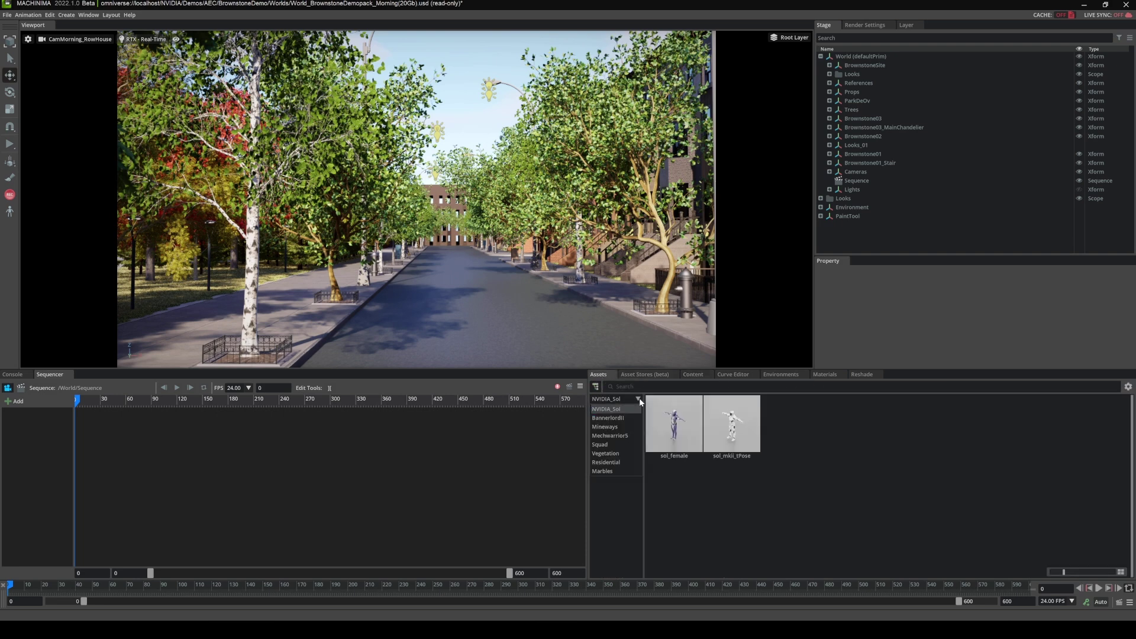
{"action": "left_click", "coordinate": [623, 435]}
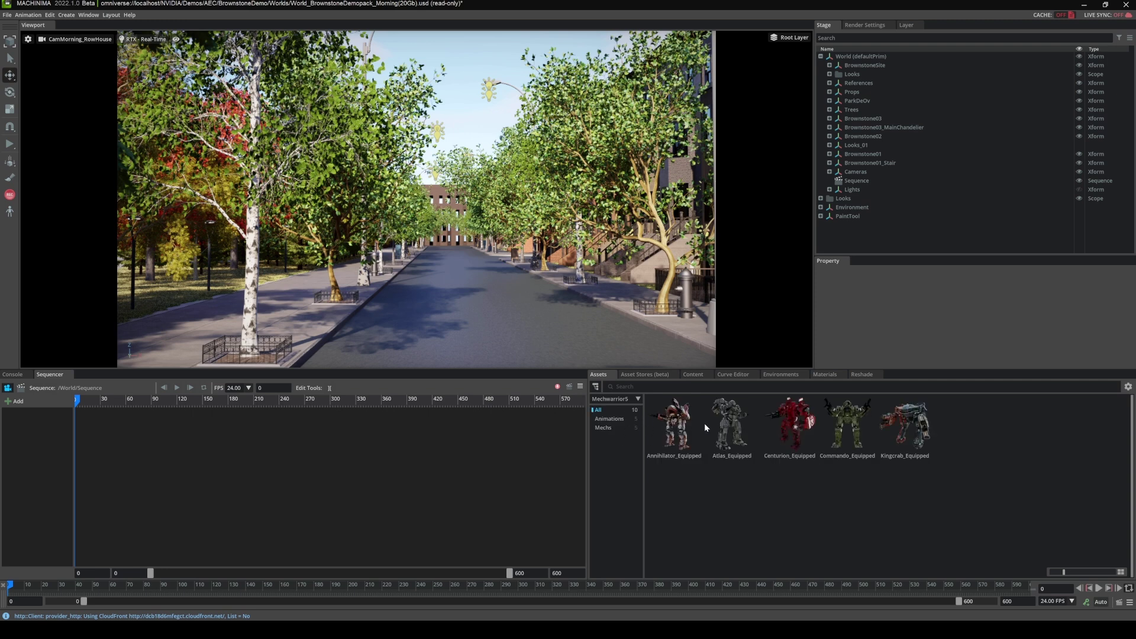
{"action": "left_click_drag", "start_coordinate": [730, 426], "coordinate": [483, 329]}
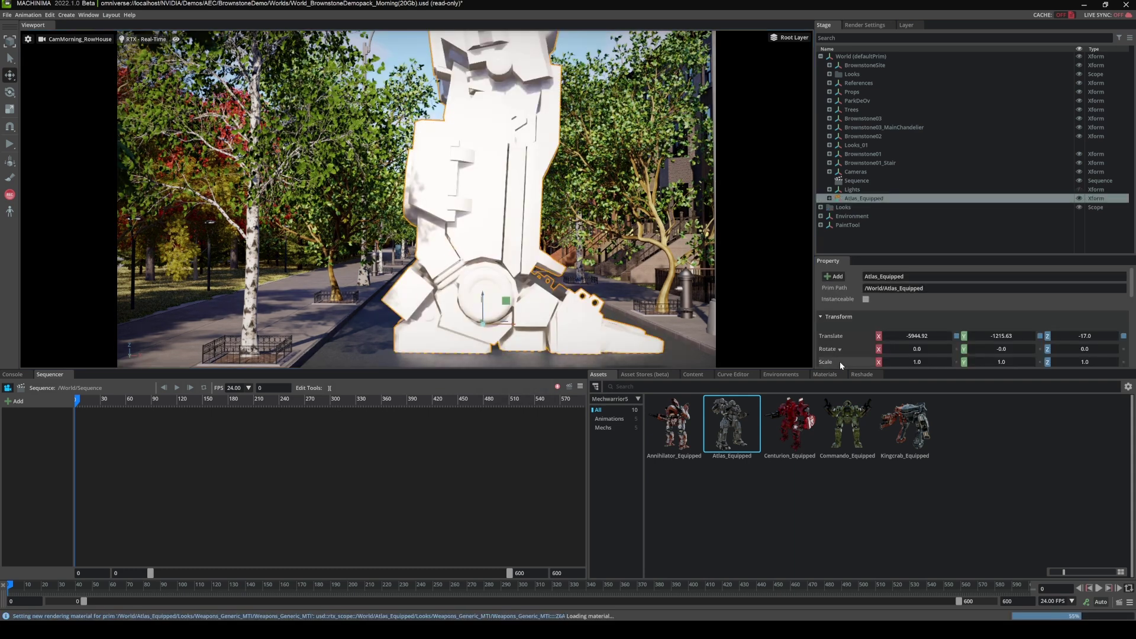
Scale the Atlas mech to 0.3 on all three axes and rotate it about -95 degrees around Z.
{"action": "double_click", "coordinate": [925, 361]}
{"action": "type", "text": "0.3"}
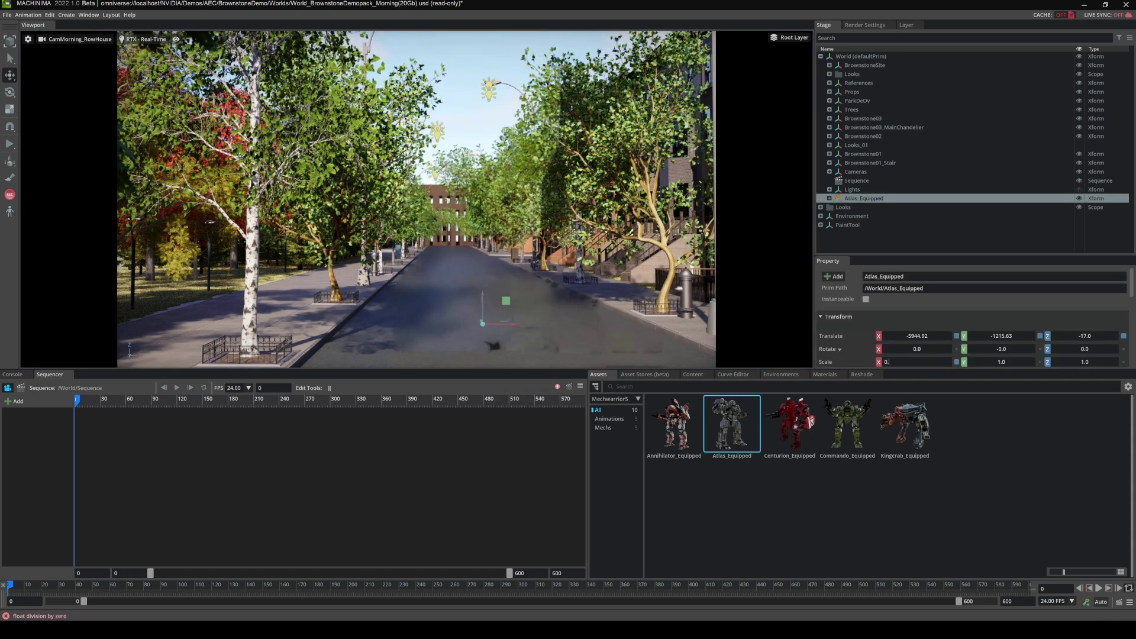
{"action": "key", "text": "Tab"}
{"action": "type", "text": "0.3"}
{"action": "key", "text": "Tab"}
{"action": "type", "text": "0.3"}
{"action": "key", "text": "Return"}
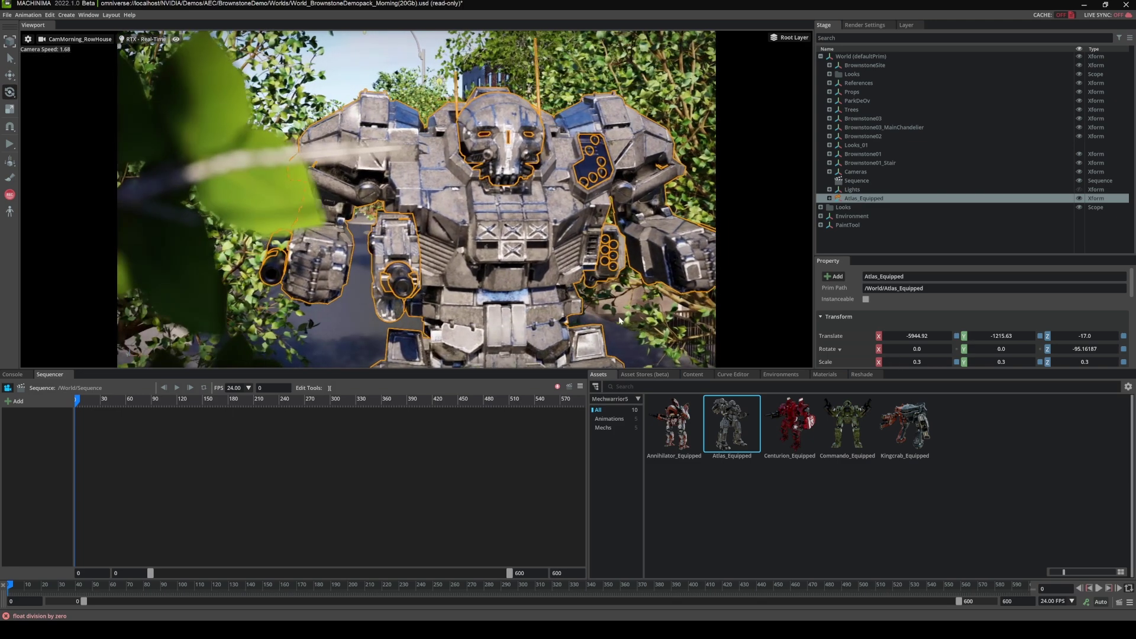
Preview the mech in the RTX - Interactive (Path Tracing) render mode from a clear viewpoint.
{"action": "left_click", "coordinate": [619, 316]}
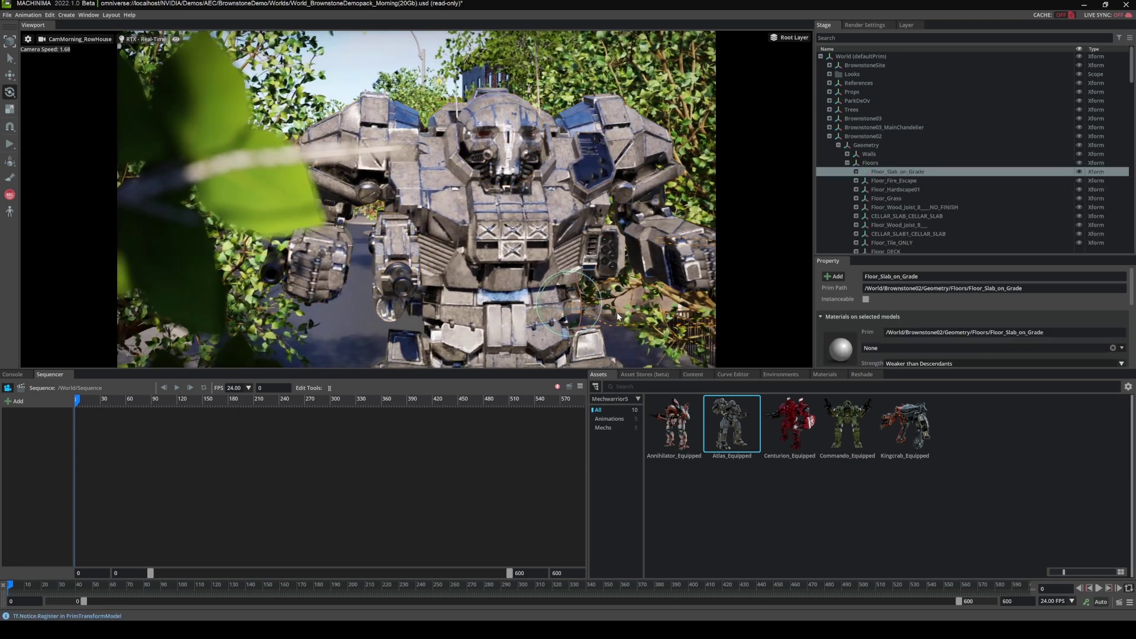
{"action": "left_click", "coordinate": [131, 40]}
{"action": "left_click", "coordinate": [172, 57]}
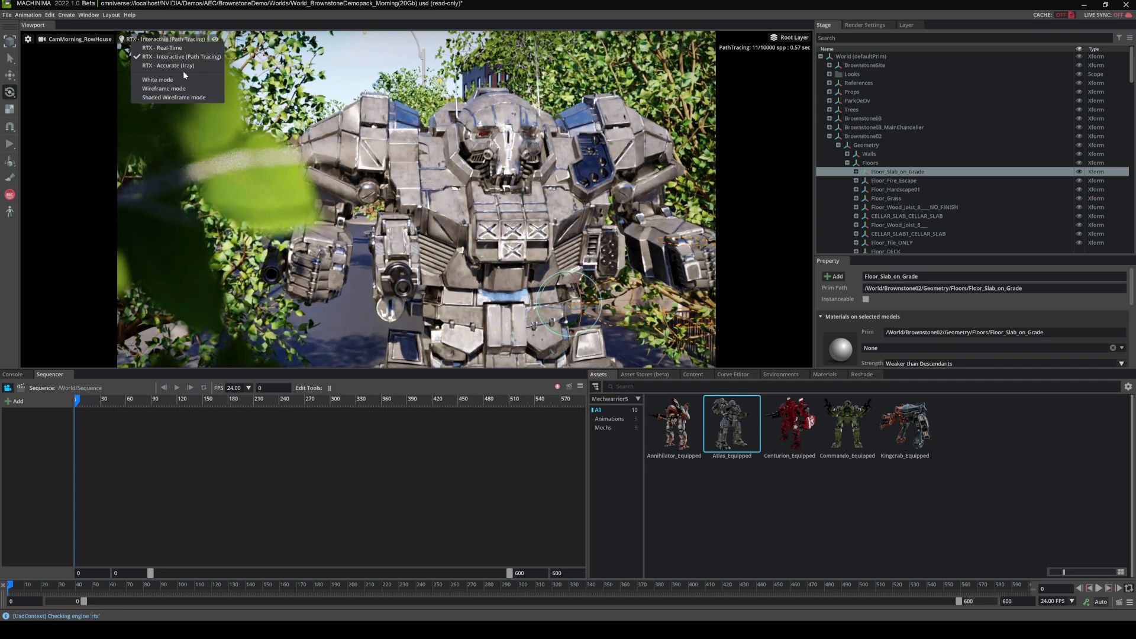
{"action": "right_click_drag", "start_coordinate": [446, 126], "coordinate": [446, 126]}
{"action": "key", "text": "d"}
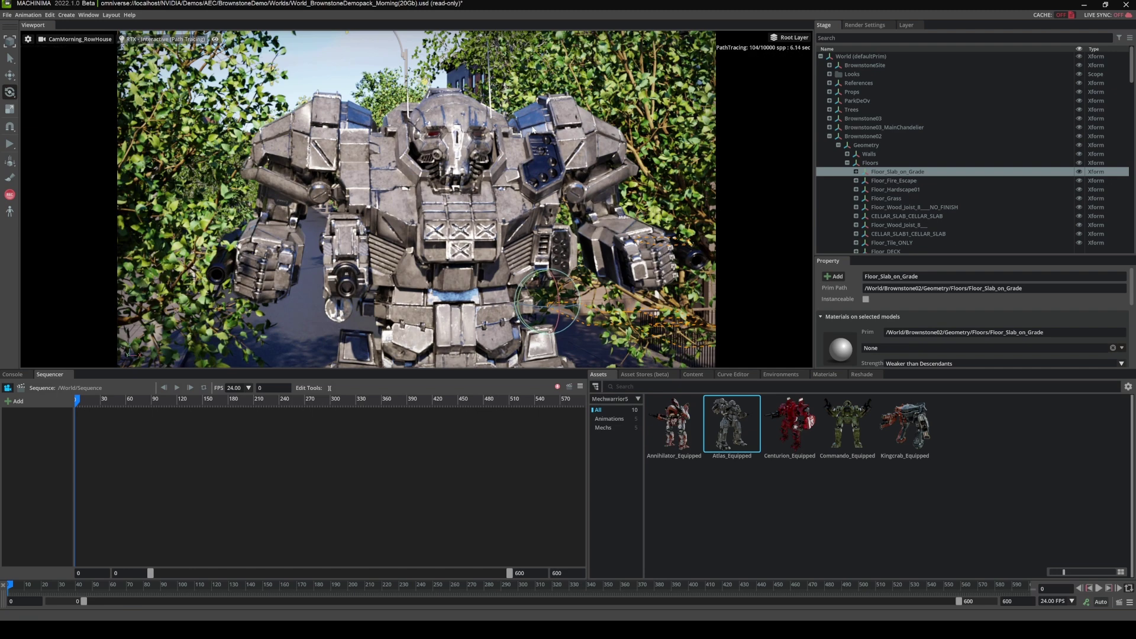
{"action": "right_click_drag", "start_coordinate": [530, 128], "coordinate": [571, 127]}
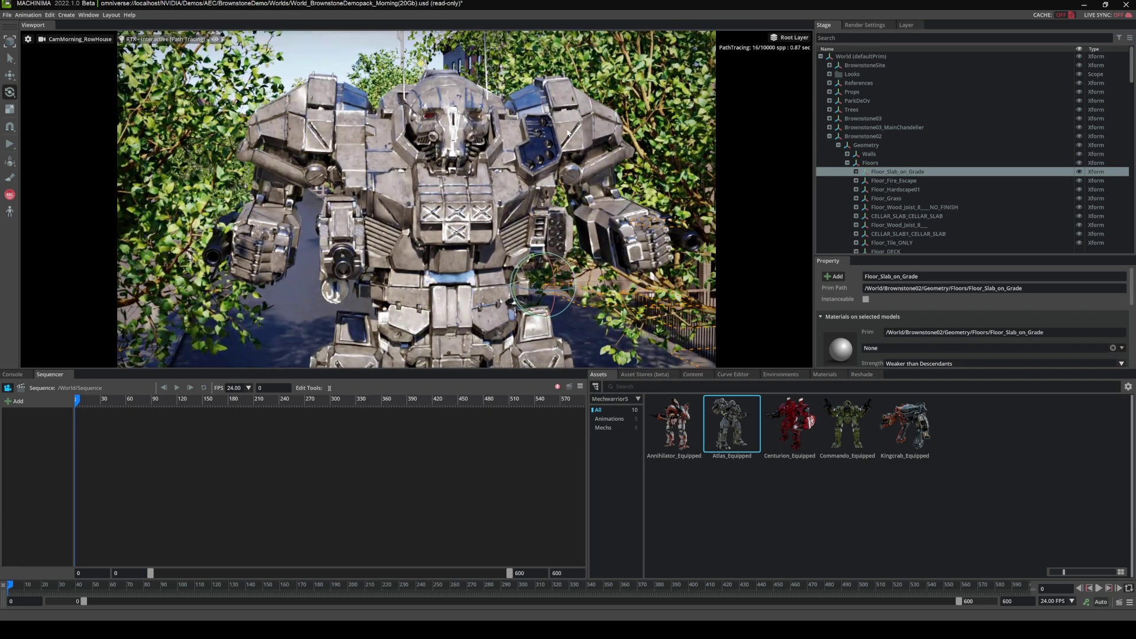
Return the viewport to RTX - Real-Time rendering and frame the mech between the street trees.
{"action": "left_click", "coordinate": [165, 39]}
{"action": "left_click", "coordinate": [187, 48]}
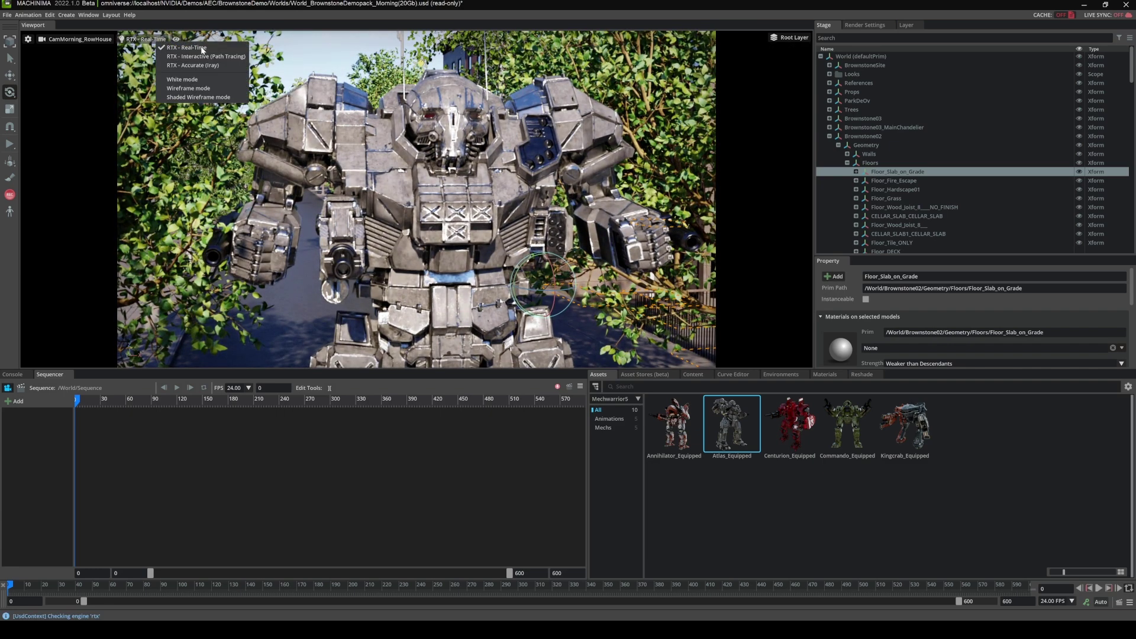
{"action": "scroll", "coordinate": [597, 301], "scroll_direction": "down", "scroll_amount": 3}
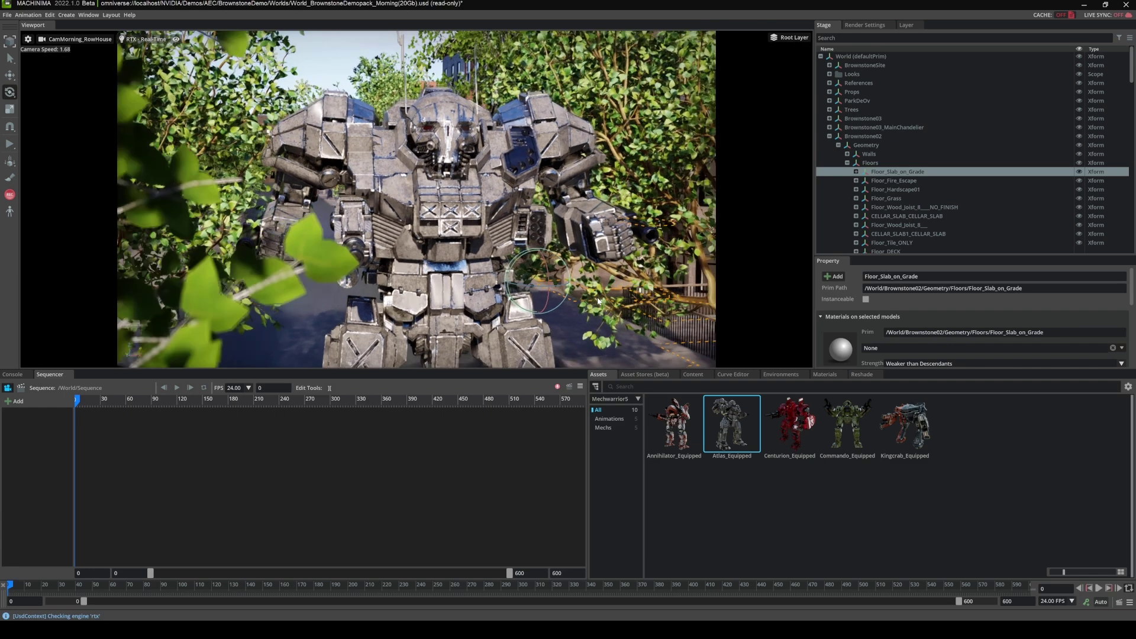
{"action": "key", "text": "d"}
{"action": "right_click_drag", "start_coordinate": [598, 298], "coordinate": [584, 300]}
{"action": "scroll", "coordinate": [583, 300], "scroll_direction": "up", "scroll_amount": 5}
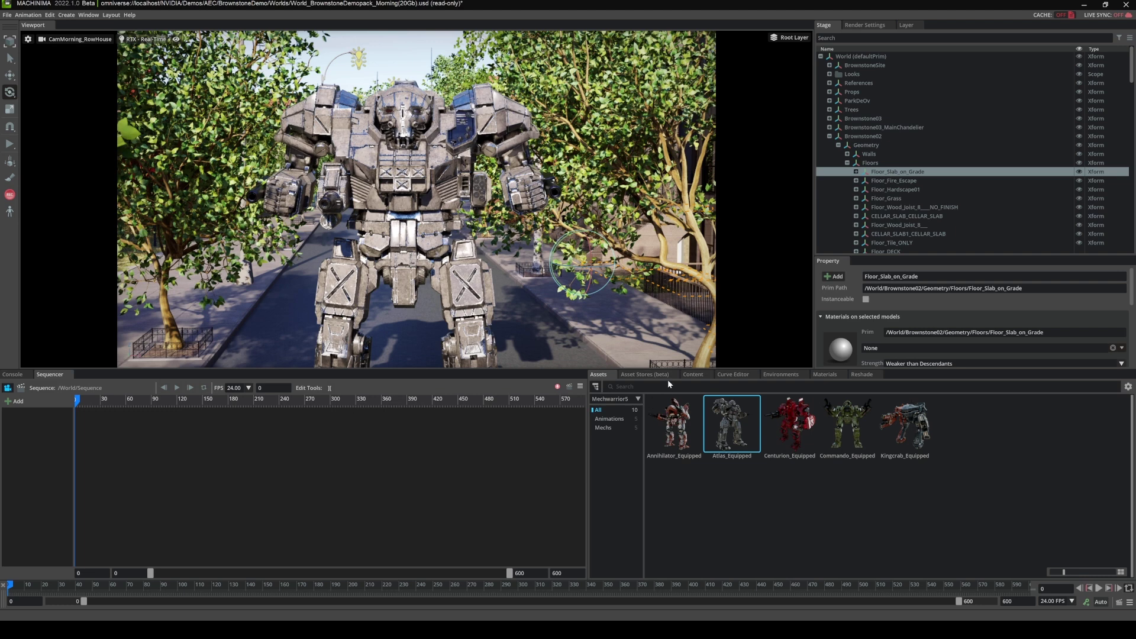
Locate and select AtlasWalkForwardLoop.usd in the NVIDIA/Assets/Machinima/Mechwarrior5/Animations folder.
{"action": "left_click", "coordinate": [609, 420]}
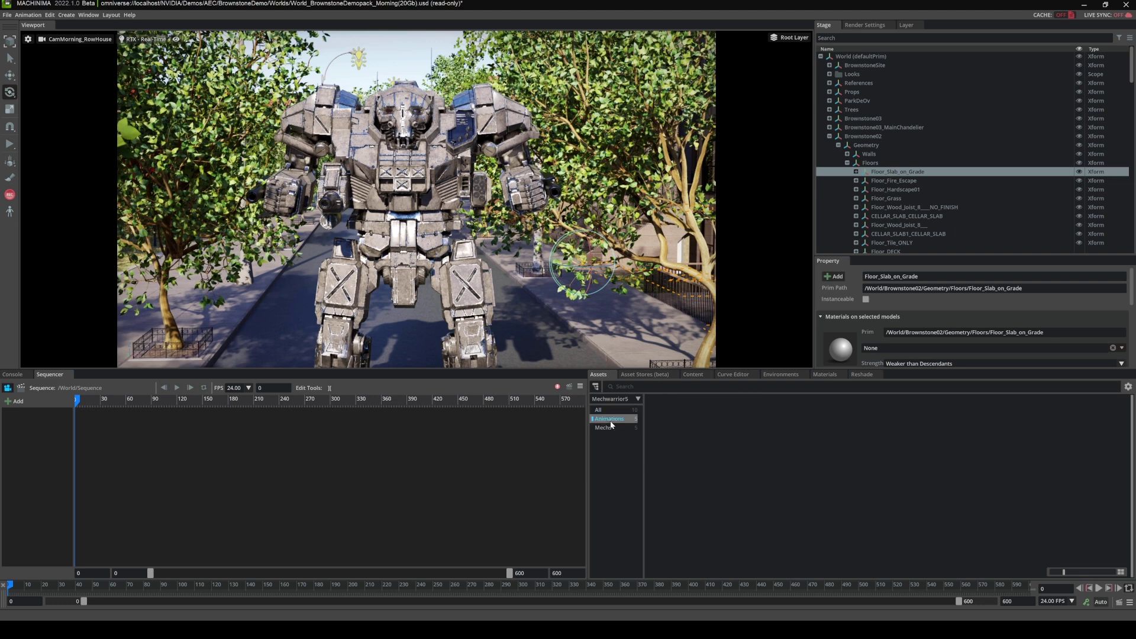
{"action": "left_click", "coordinate": [692, 376]}
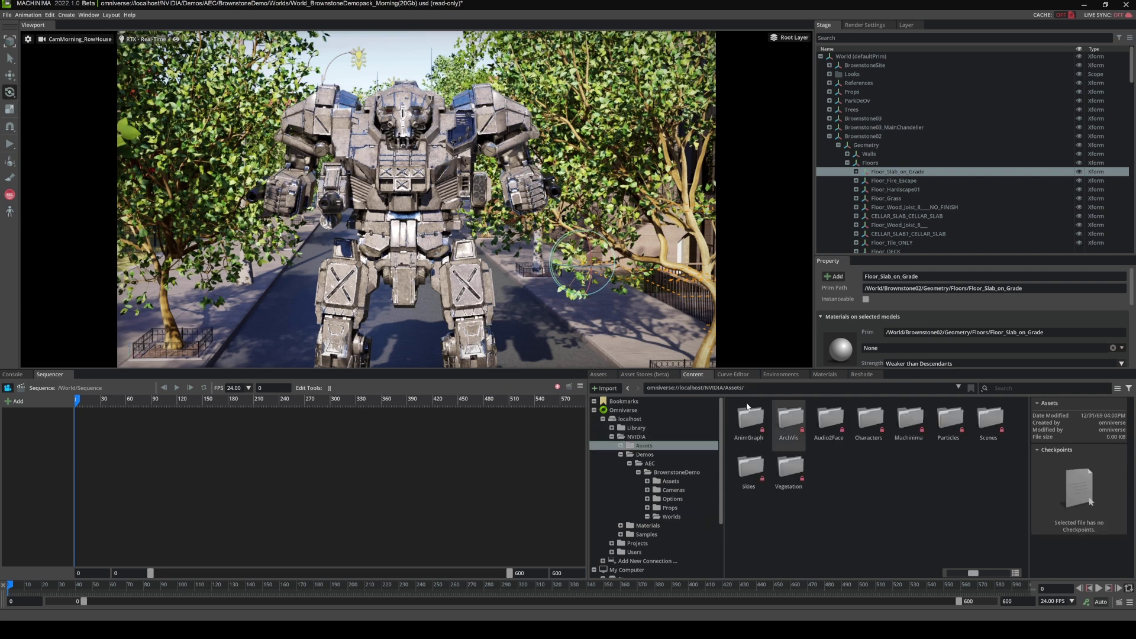
{"action": "double_click", "coordinate": [909, 419]}
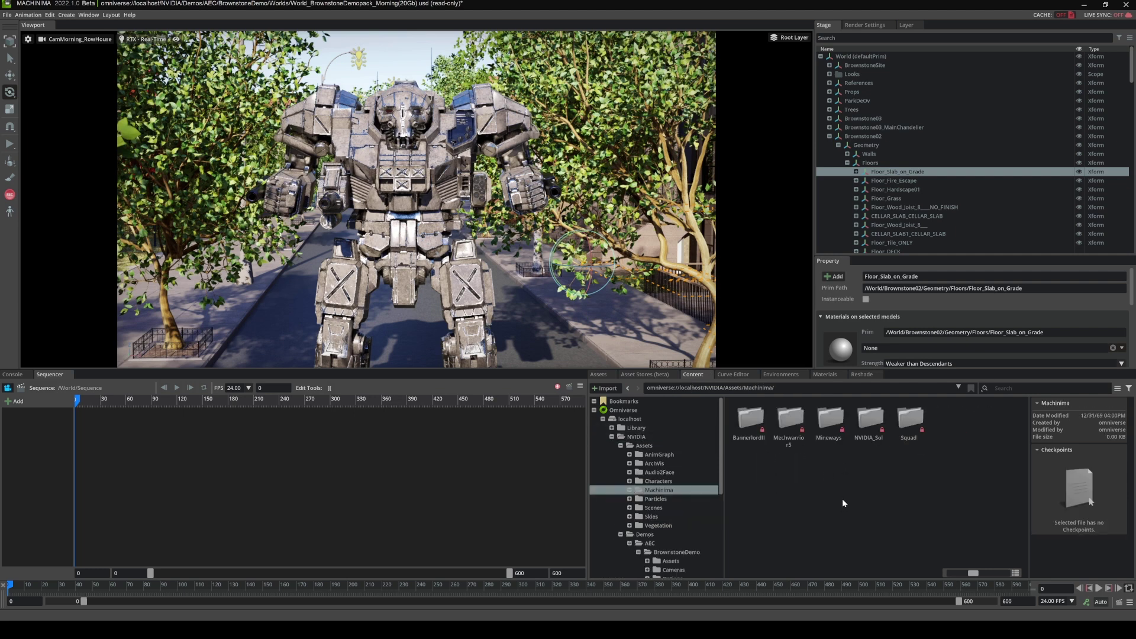
{"action": "double_click", "coordinate": [789, 445]}
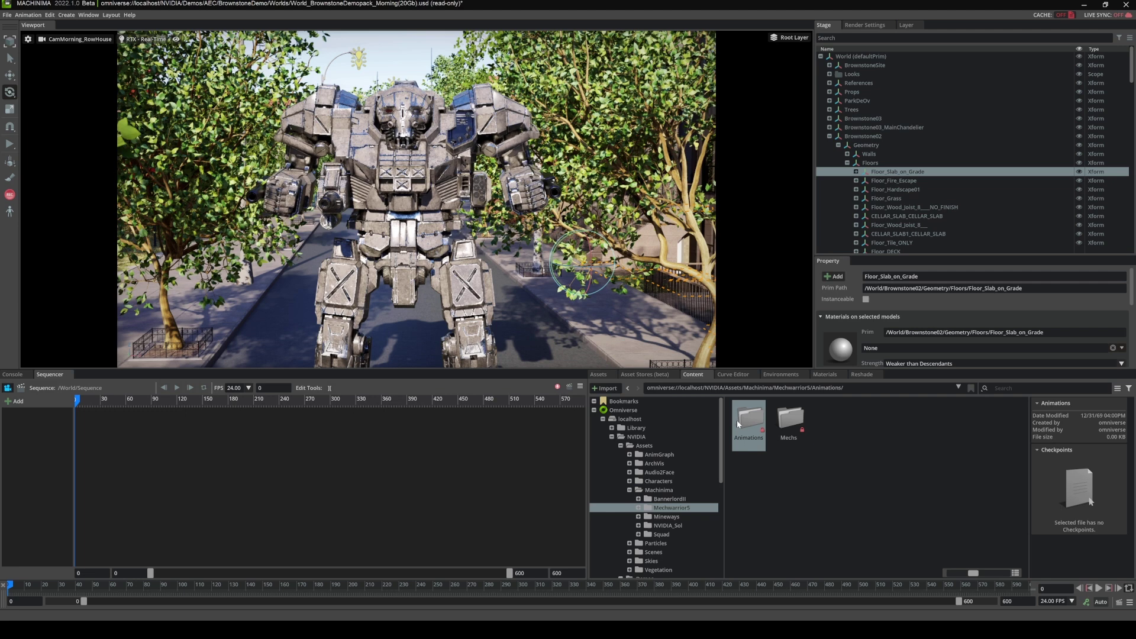
{"action": "double_click", "coordinate": [737, 420]}
{"action": "left_click", "coordinate": [789, 418]}
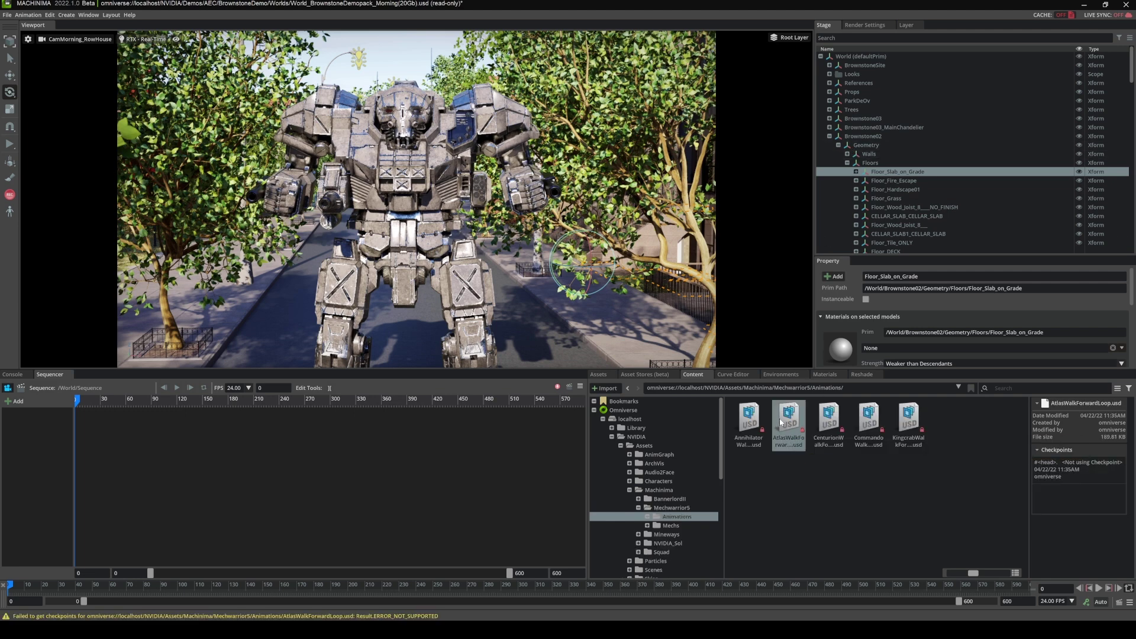
Add the top-level Atlas_Equipped prim to the sequence as a clip starting at frame 0.
{"action": "left_click", "coordinate": [422, 188]}
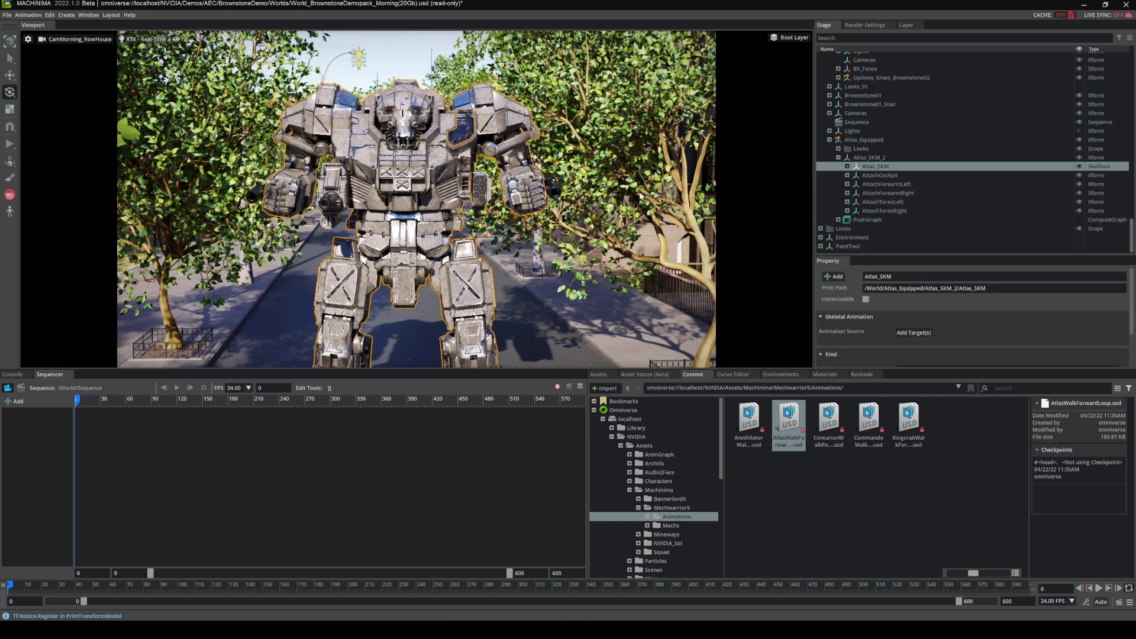
{"action": "left_click", "coordinate": [868, 140]}
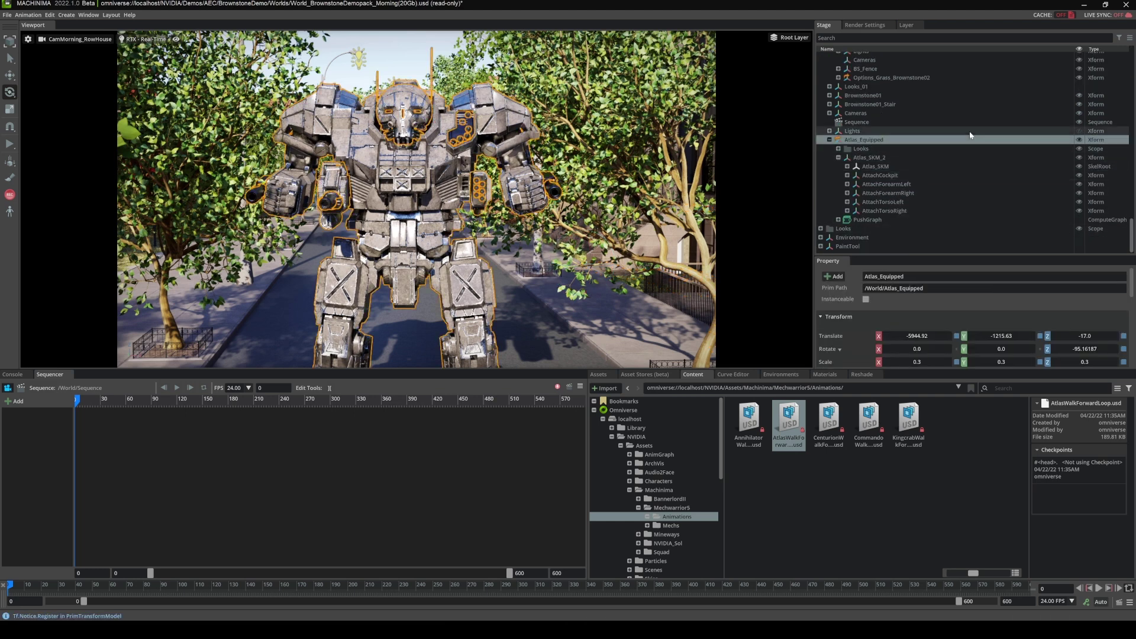
{"action": "left_click", "coordinate": [829, 139]}
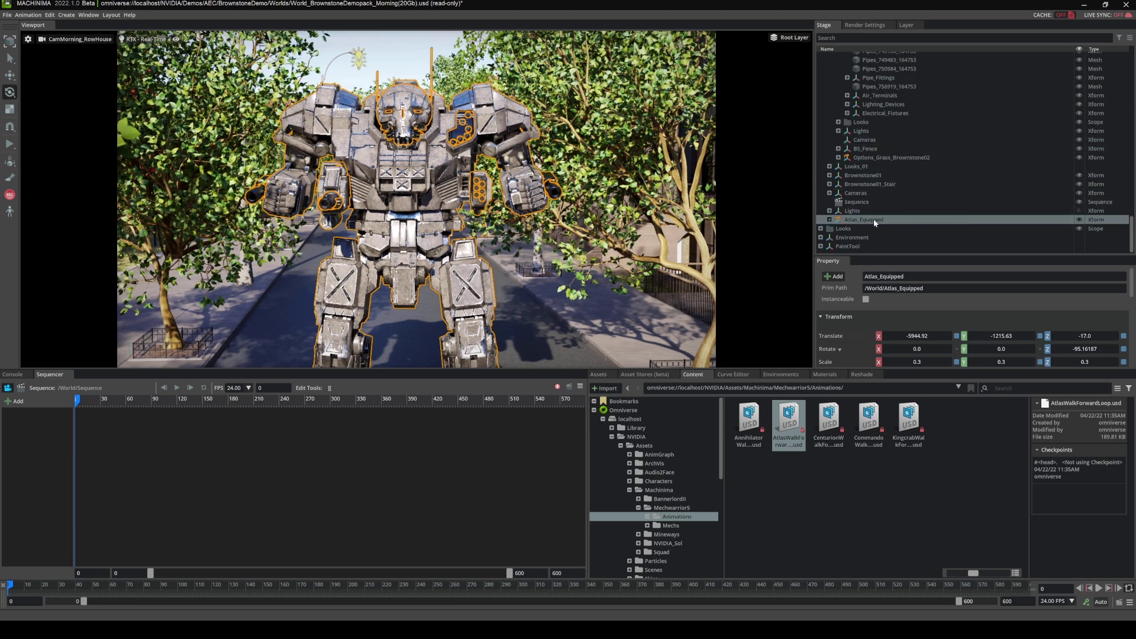
{"action": "left_click_drag", "start_coordinate": [874, 222], "coordinate": [80, 420]}
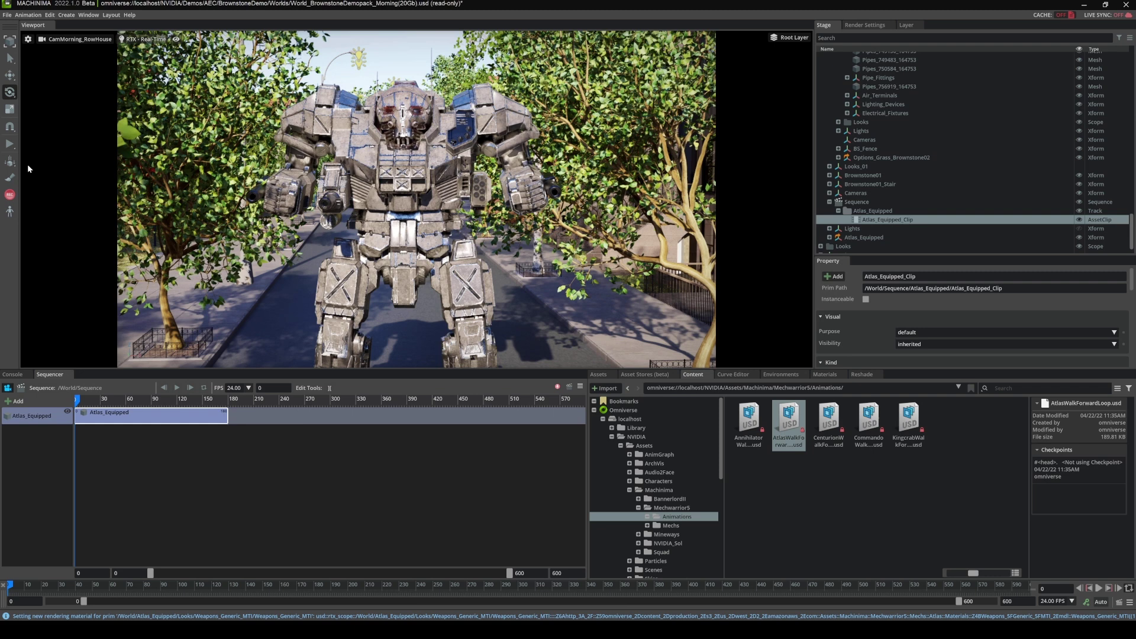
Open the Extensions manager.
{"action": "left_click", "coordinate": [28, 15]}
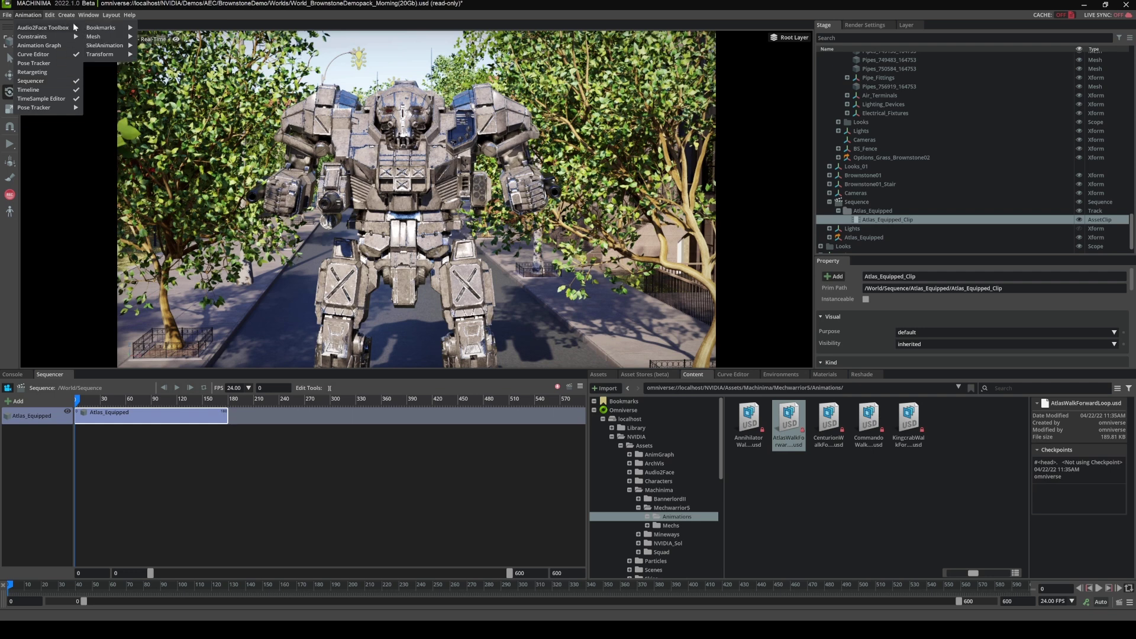
{"action": "left_click", "coordinate": [89, 15]}
{"action": "left_click", "coordinate": [94, 145]}
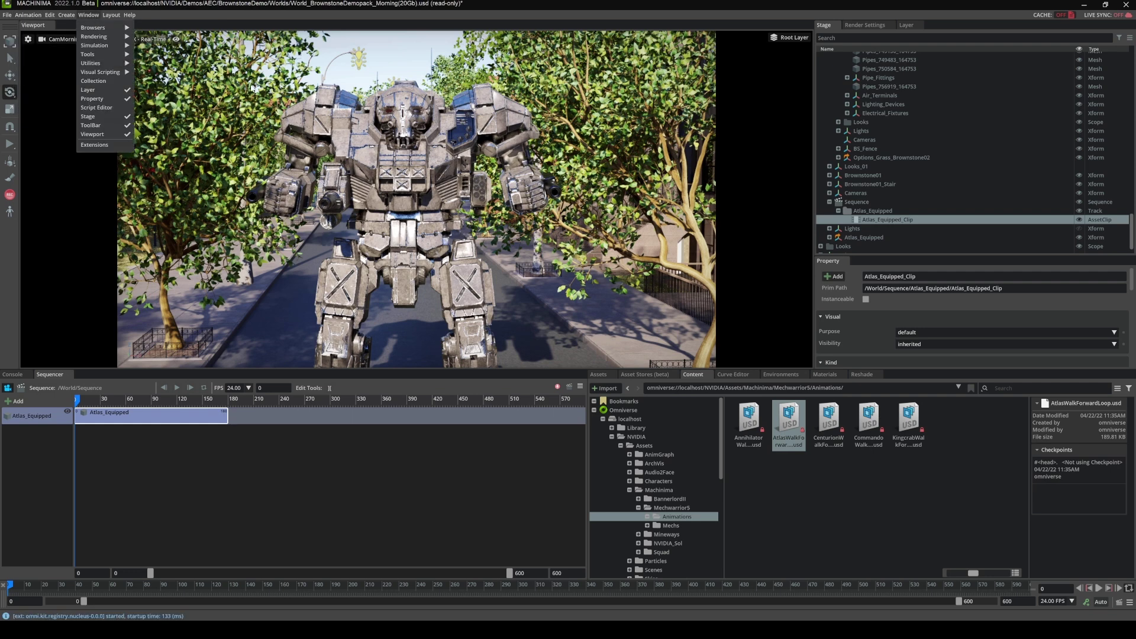
Filter the extensions by "seq" to check the sequencer extensions, and close the Extensions manager.
{"action": "left_click_drag", "start_coordinate": [349, 156], "coordinate": [313, 156]}
{"action": "type", "text": "seq"}
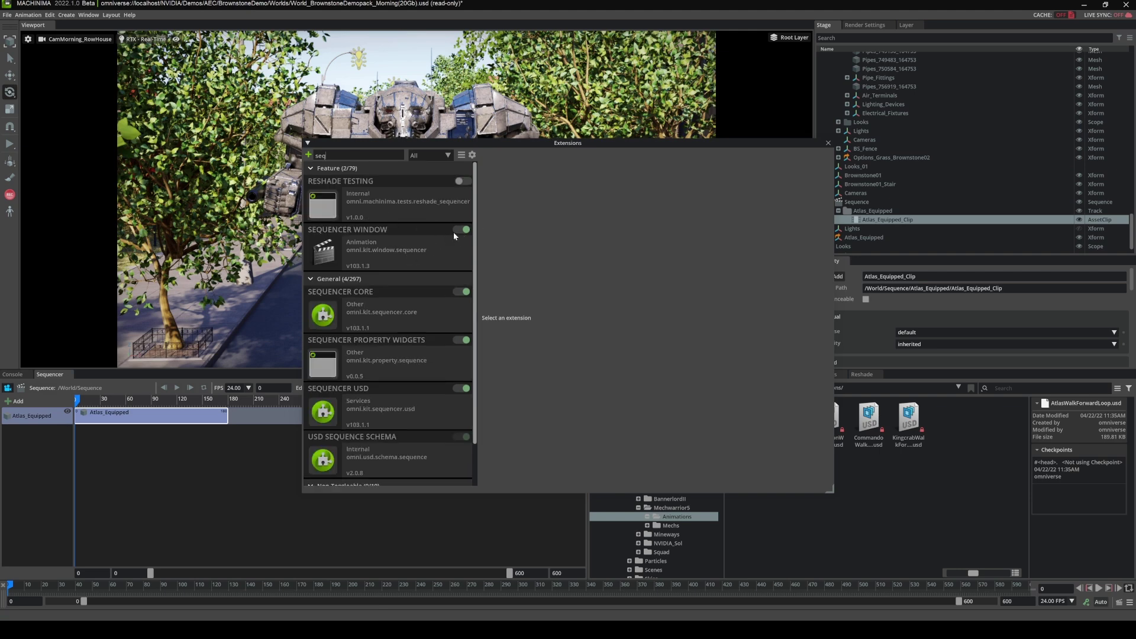
{"action": "left_click", "coordinate": [827, 142]}
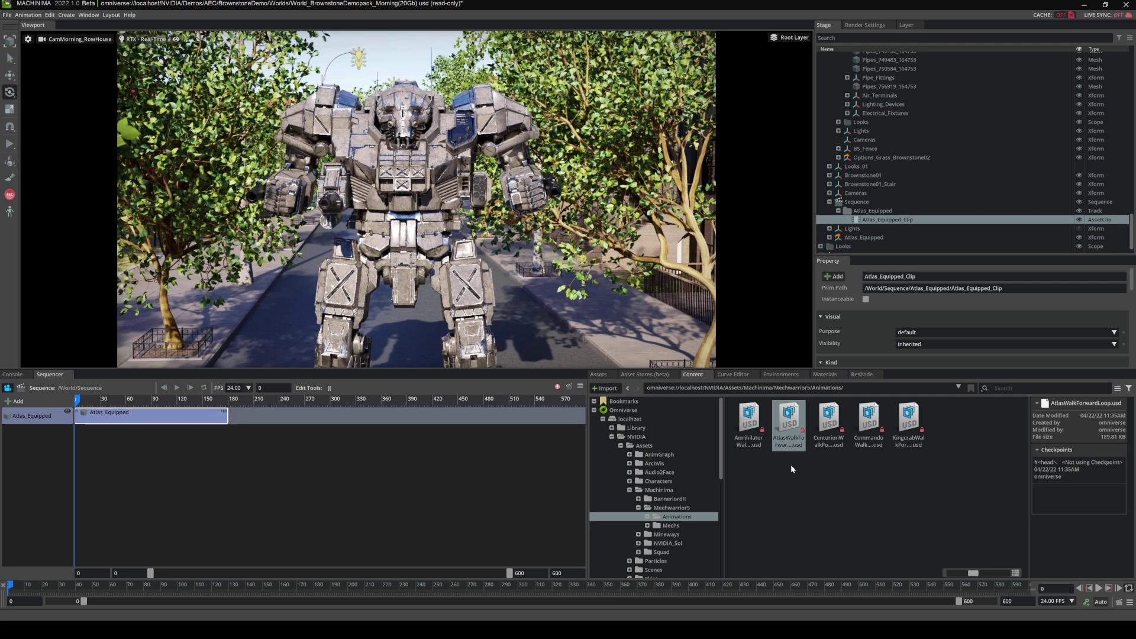
Apply AtlasWalkForwardLoop.usd to the Atlas_Equipped clip in the sequencer and play back the mech's walk.
{"action": "left_click_drag", "start_coordinate": [790, 422], "coordinate": [83, 413]}
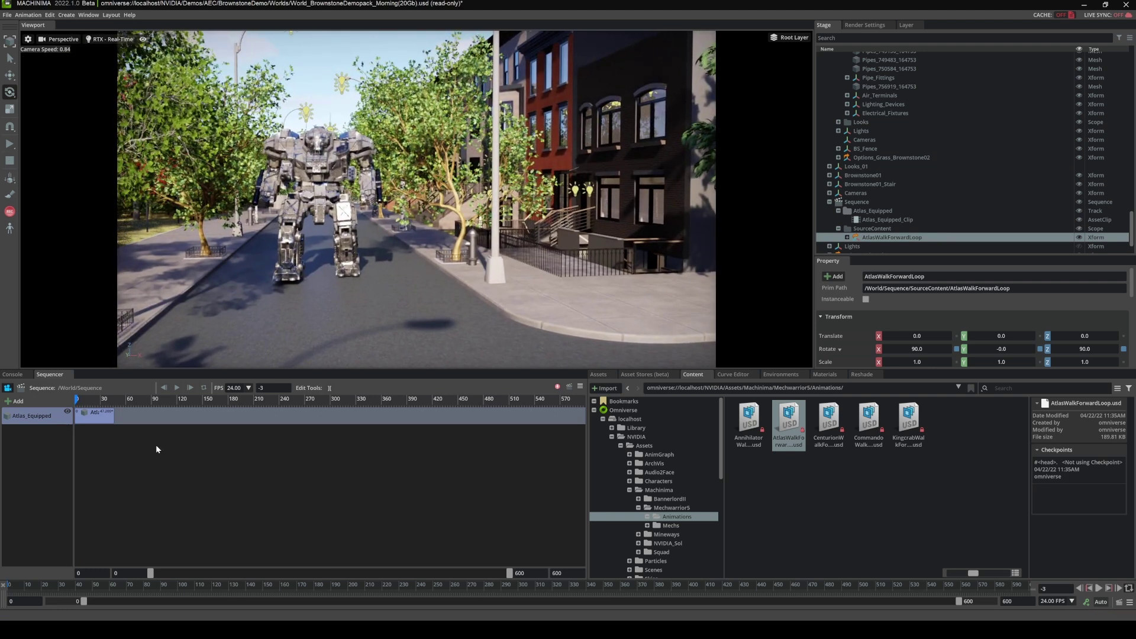
{"action": "left_click", "coordinate": [177, 388]}
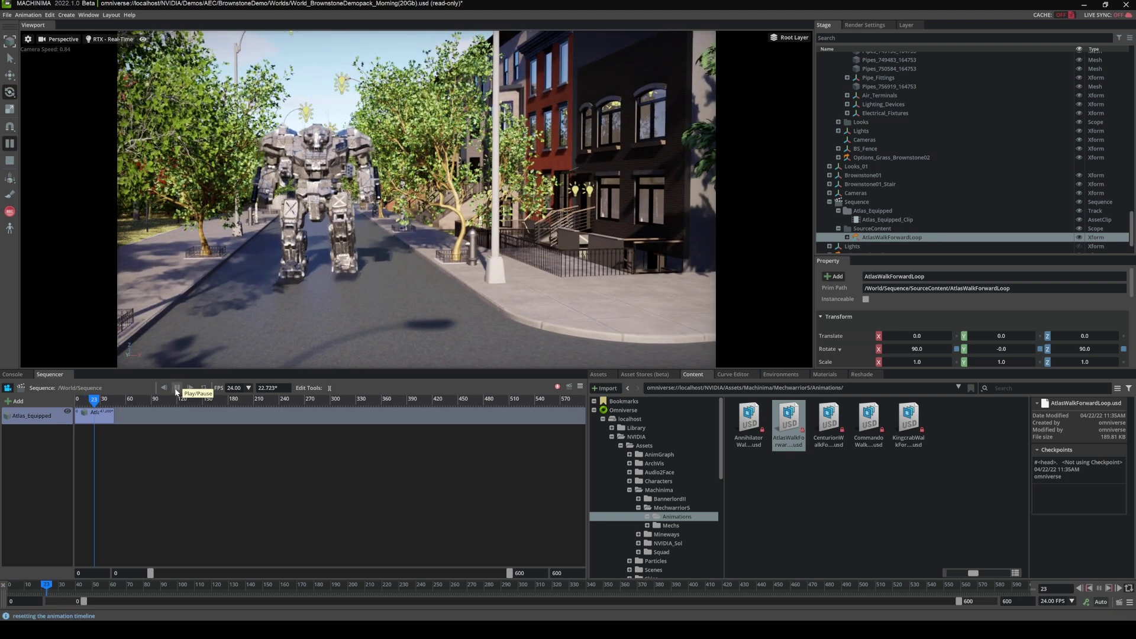
{"action": "key", "text": "space"}
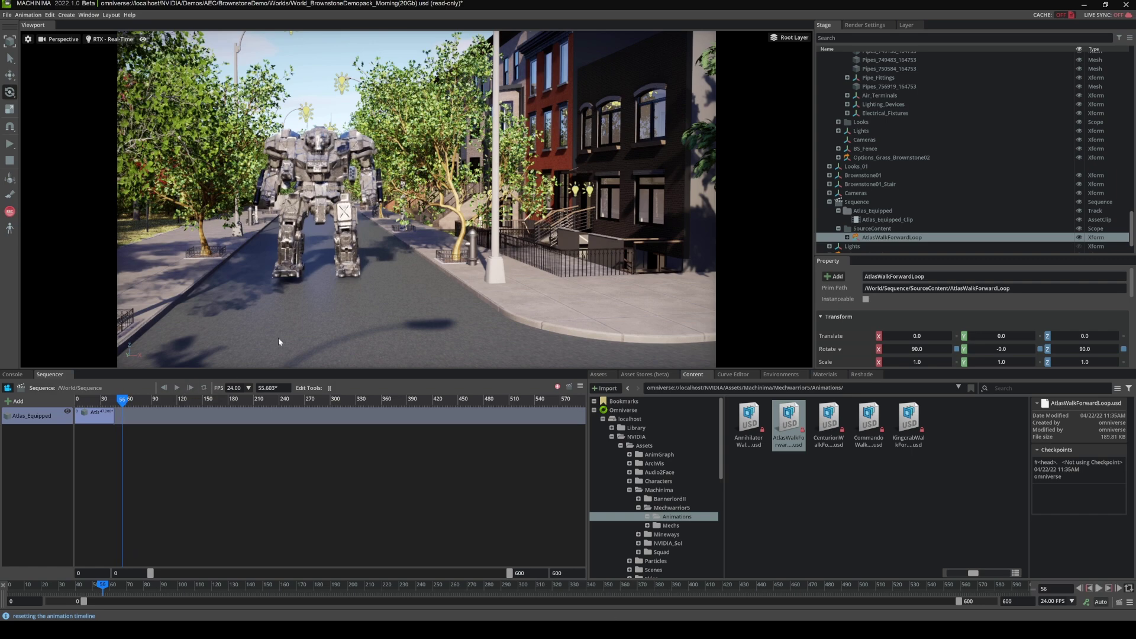
{"action": "key", "text": "w"}
{"action": "right_click_drag", "start_coordinate": [387, 239], "coordinate": [381, 242]}
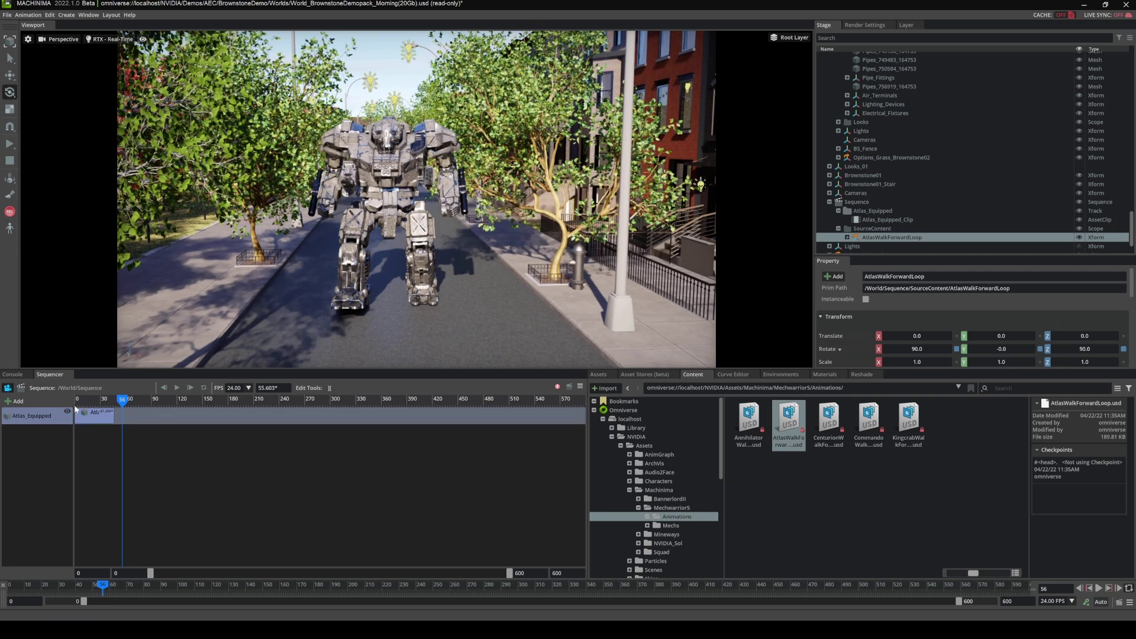
Duplicate the Atlas_Equipped walk clip on its sequencer track and clear the selection.
{"action": "left_click_drag", "start_coordinate": [120, 402], "coordinate": [80, 399]}
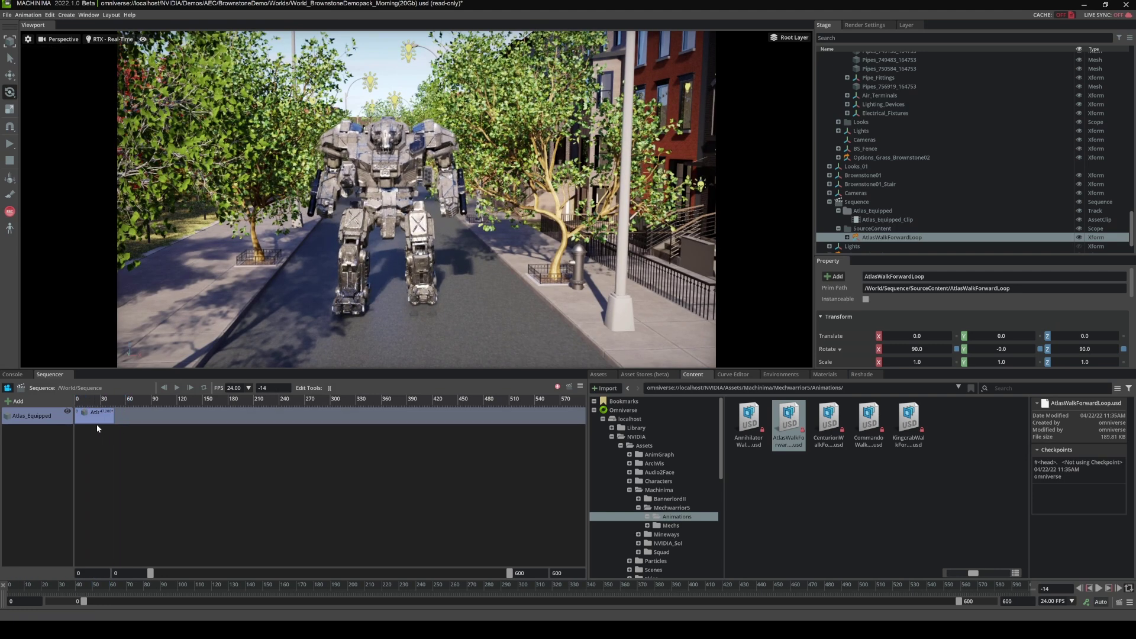
{"action": "right_click", "coordinate": [95, 415]}
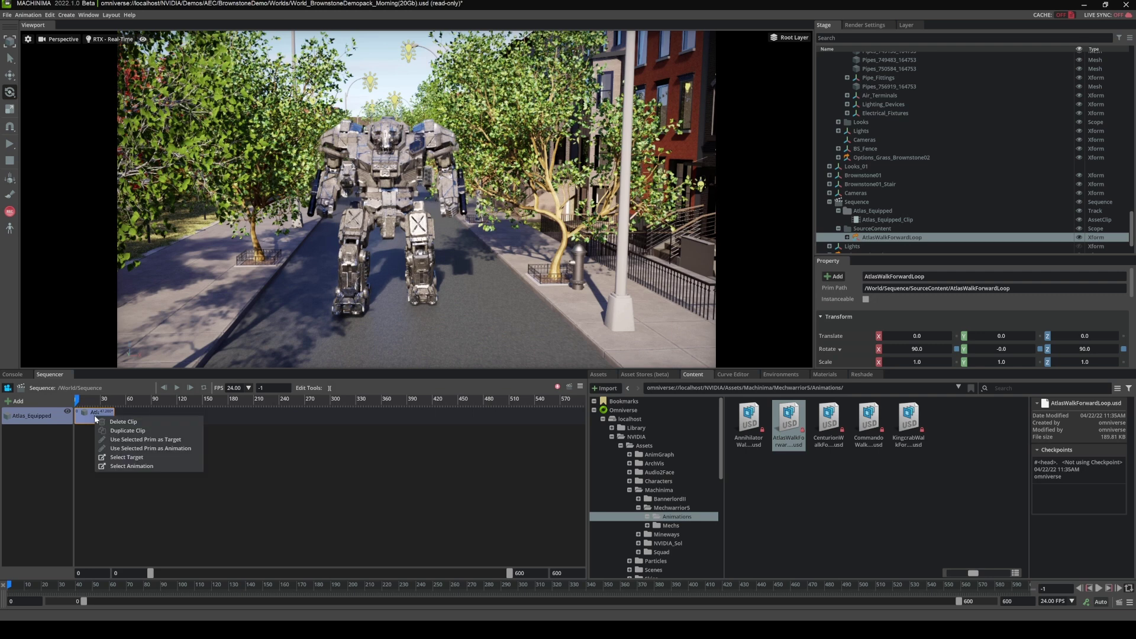
{"action": "left_click", "coordinate": [125, 430]}
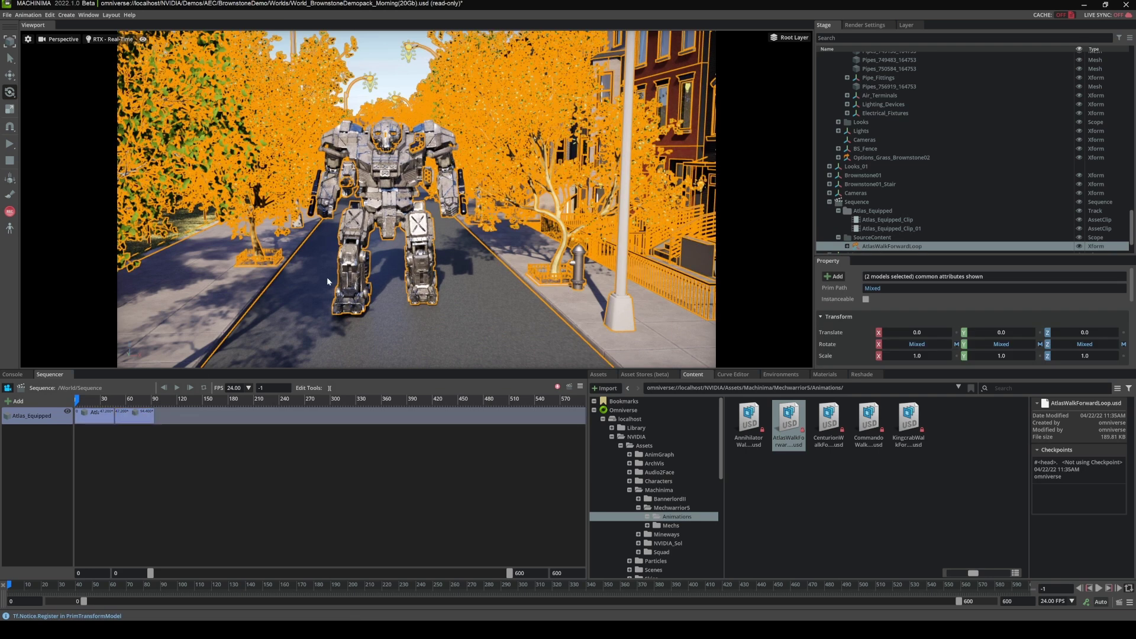
{"action": "key", "text": "Escape"}
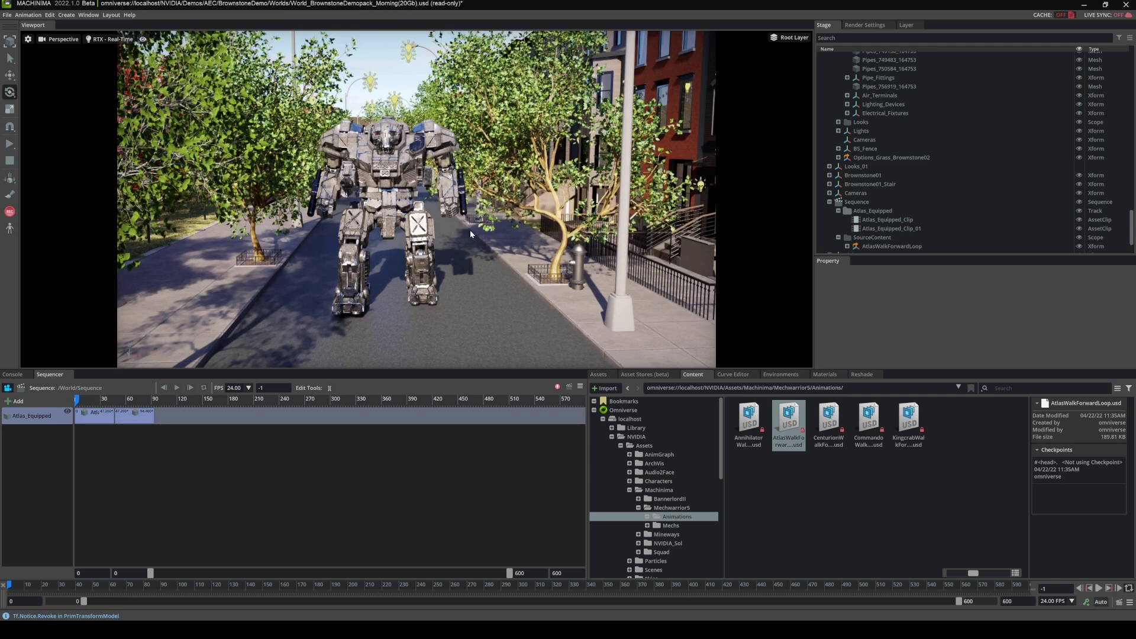
Play through the two consecutive walk clips and return the playhead to frame 0.
{"action": "left_click", "coordinate": [177, 388]}
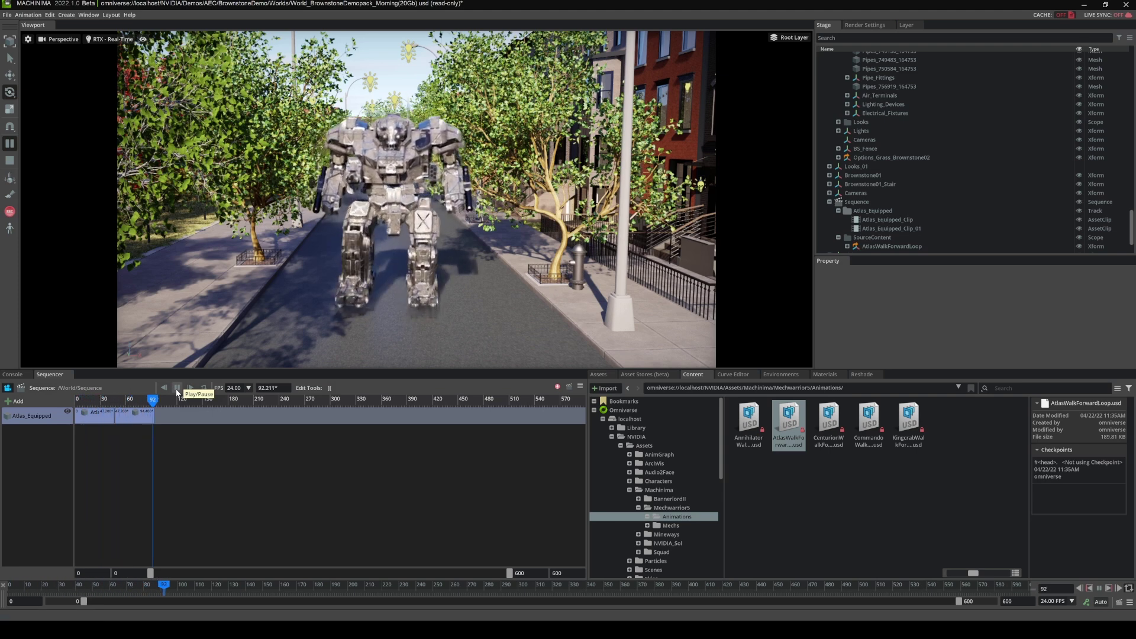
{"action": "left_click", "coordinate": [177, 388]}
{"action": "left_click_drag", "start_coordinate": [156, 400], "coordinate": [77, 410]}
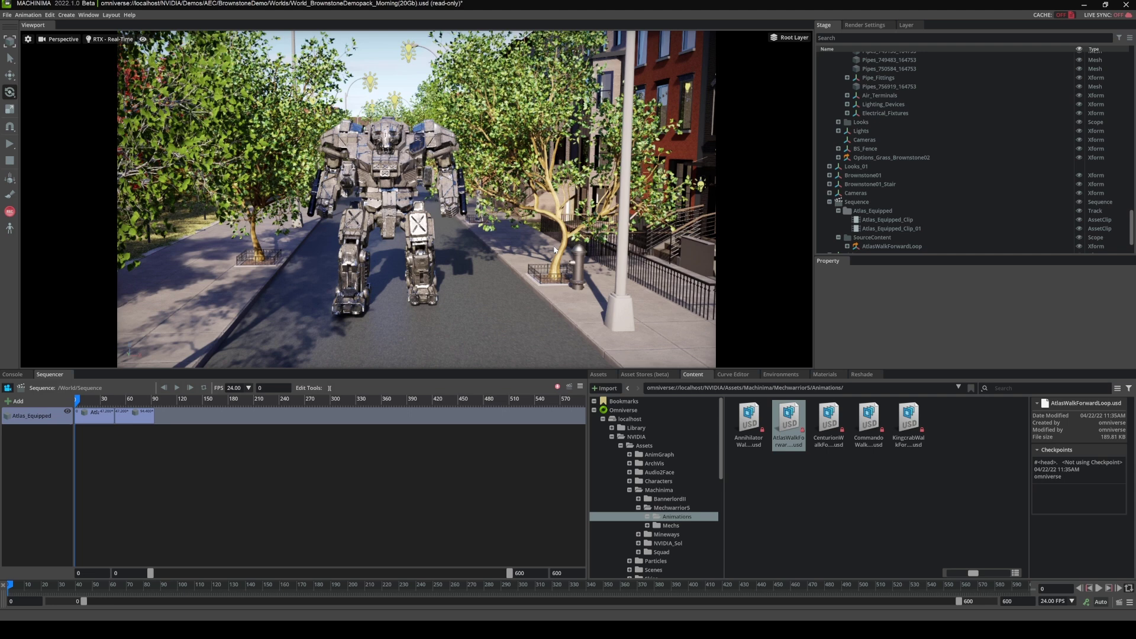
Show the Curve Editor and select the mech's top-level Atlas_Equipped prim.
{"action": "left_click", "coordinate": [732, 375]}
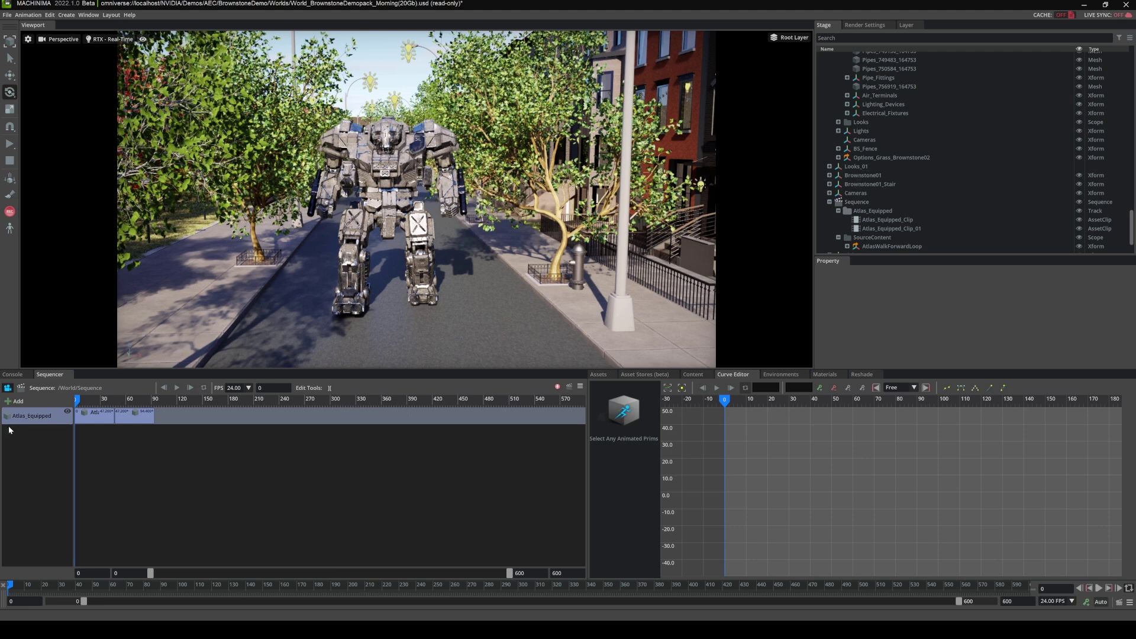
{"action": "left_click", "coordinate": [408, 166]}
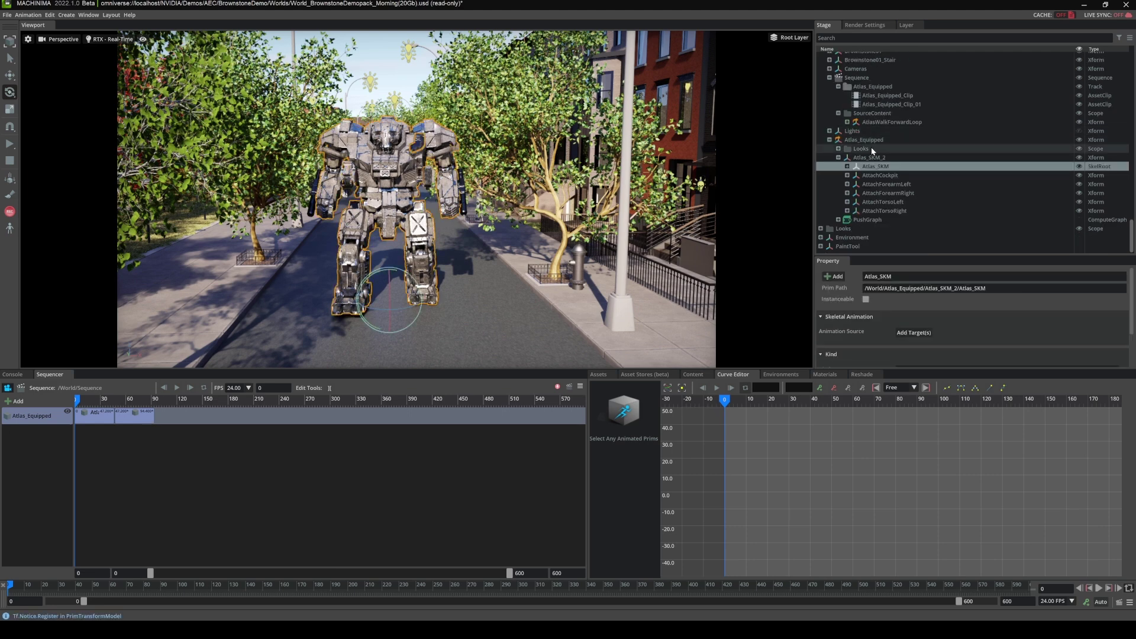
{"action": "left_click", "coordinate": [866, 140]}
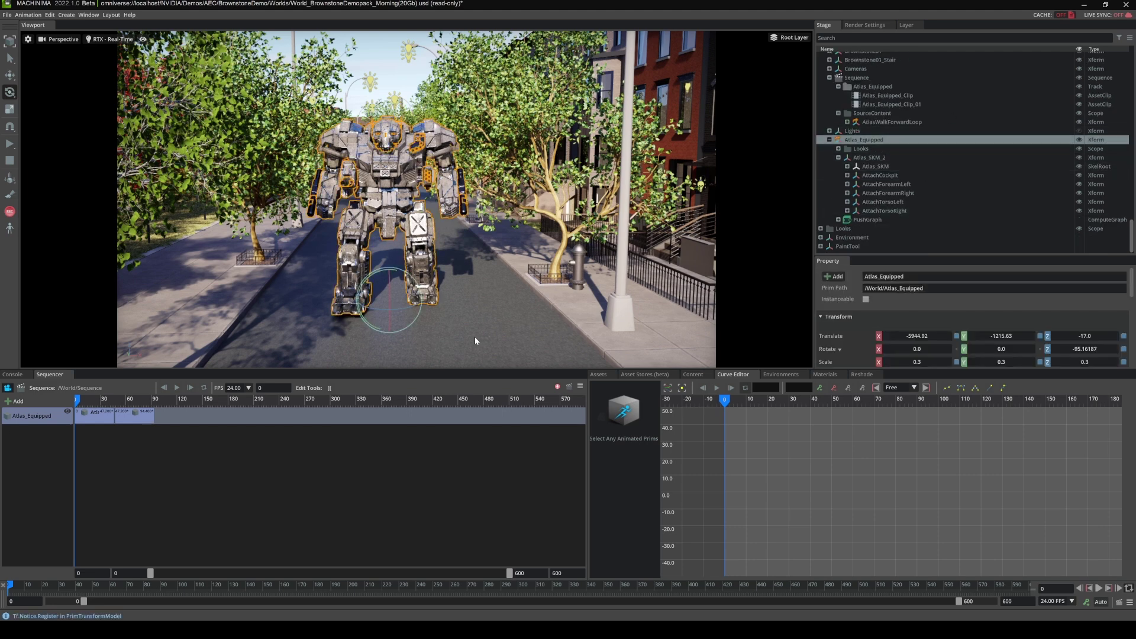
Move the mech back up the street to about Y -88.5, Z -28.4 and key its transform at frame 0.
{"action": "key", "text": "w"}
{"action": "right_click_drag", "start_coordinate": [391, 298], "coordinate": [418, 313]}
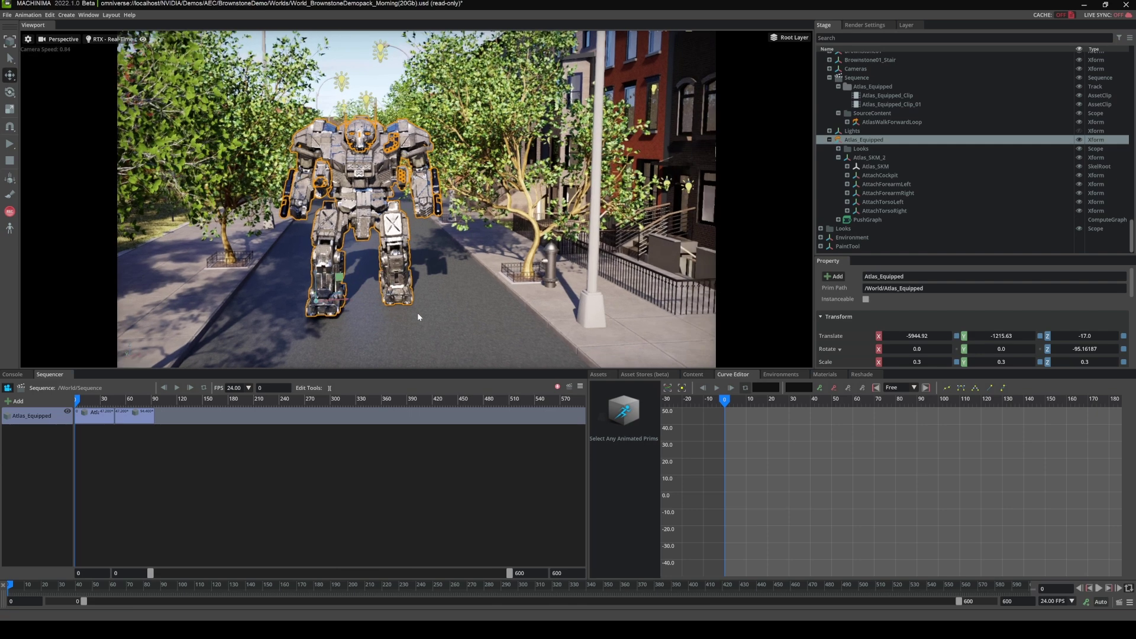
{"action": "scroll", "coordinate": [419, 312], "scroll_direction": "up", "scroll_amount": 5}
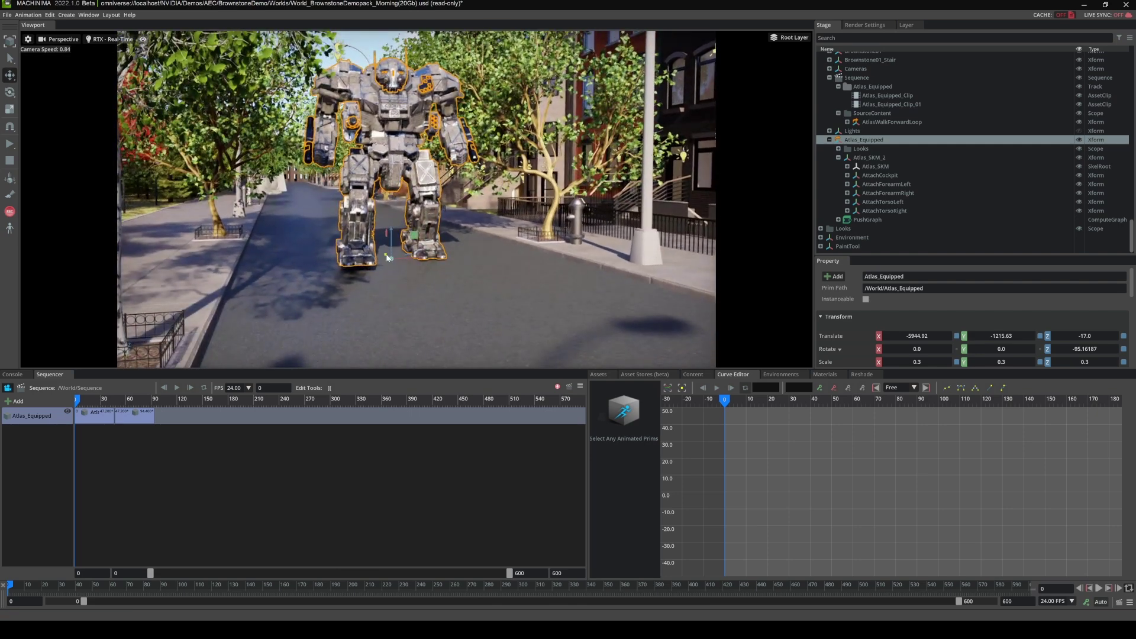
{"action": "left_click_drag", "start_coordinate": [388, 258], "coordinate": [346, 198]}
{"action": "right_click_drag", "start_coordinate": [476, 258], "coordinate": [454, 258]}
{"action": "key", "text": "w"}
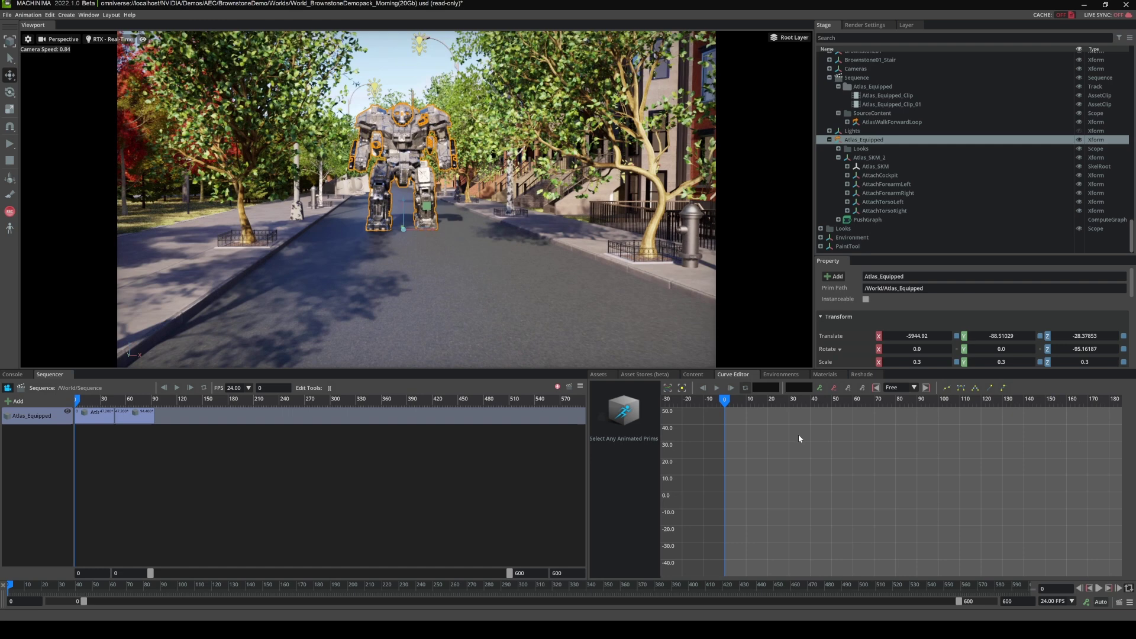
{"action": "left_click", "coordinate": [1128, 587]}
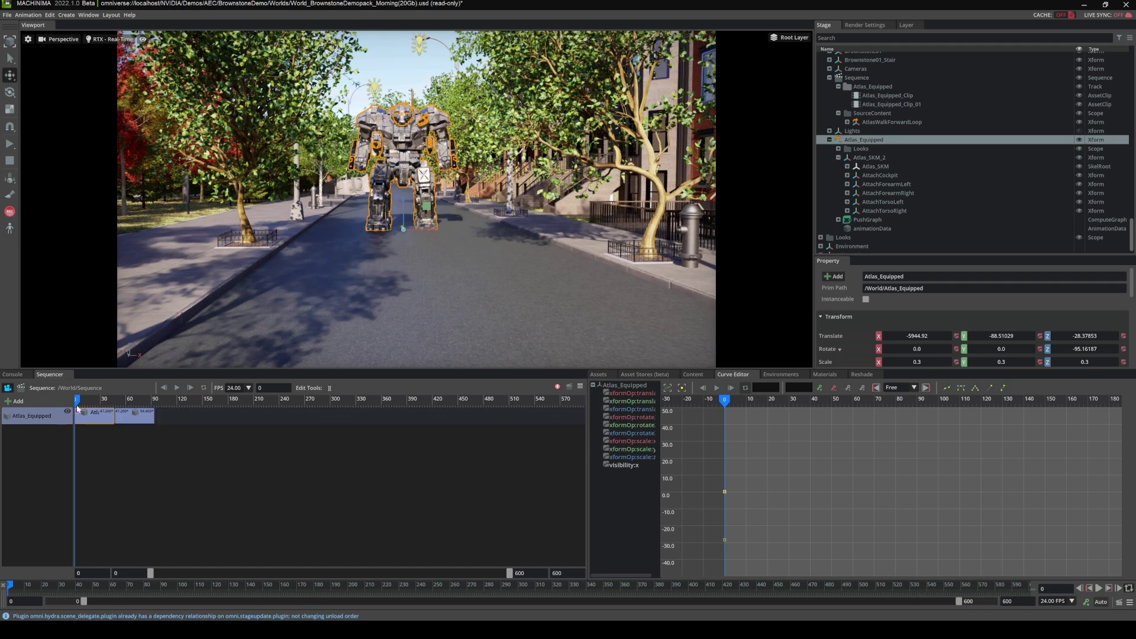
At frame 49, move the mech forward along the street to about Y -1114, Z -21.7 and key its transform.
{"action": "left_click_drag", "start_coordinate": [76, 400], "coordinate": [117, 409]}
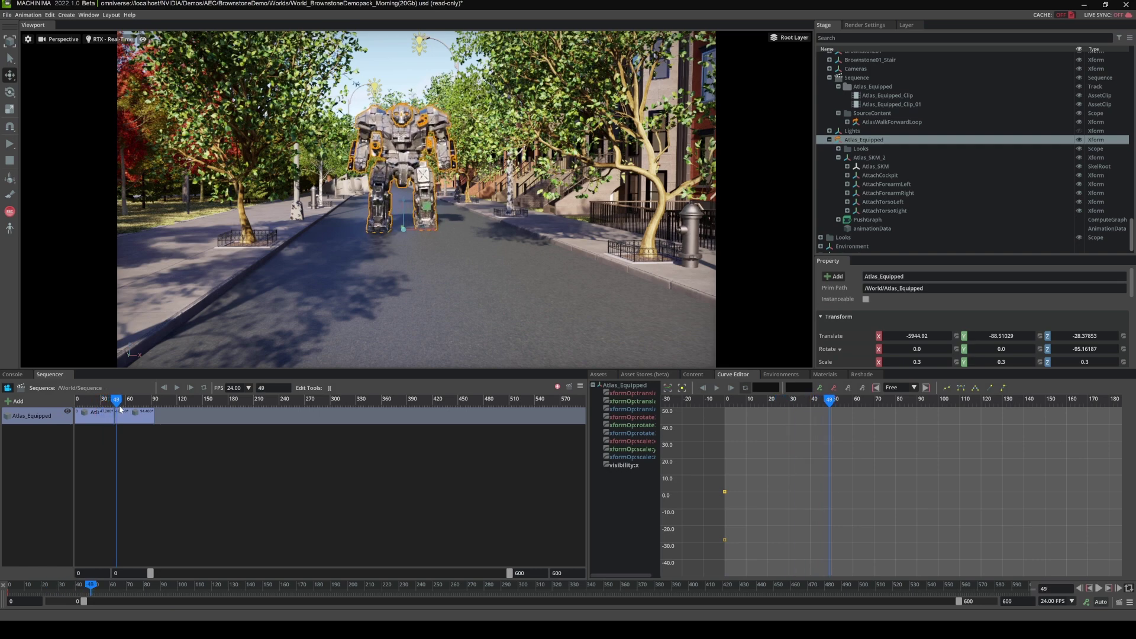
{"action": "right_click_drag", "start_coordinate": [404, 223], "coordinate": [411, 223]}
{"action": "key", "text": "a"}
{"action": "left_click_drag", "start_coordinate": [379, 214], "coordinate": [429, 225]}
{"action": "key", "text": "s"}
{"action": "right_click_drag", "start_coordinate": [509, 255], "coordinate": [495, 251]}
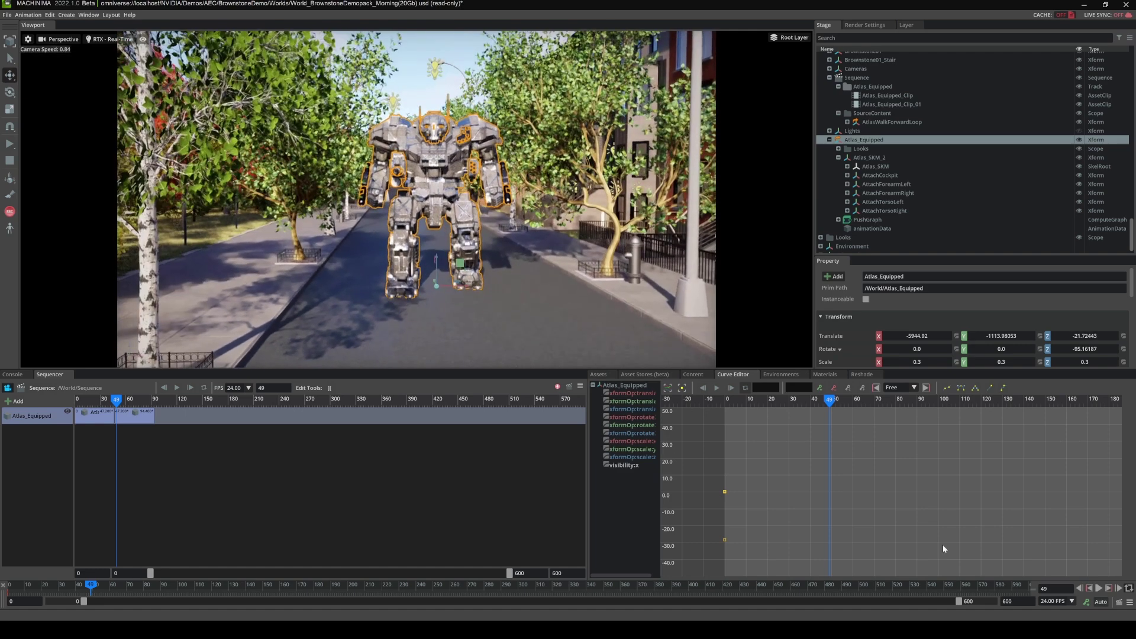
{"action": "left_click", "coordinate": [1087, 602]}
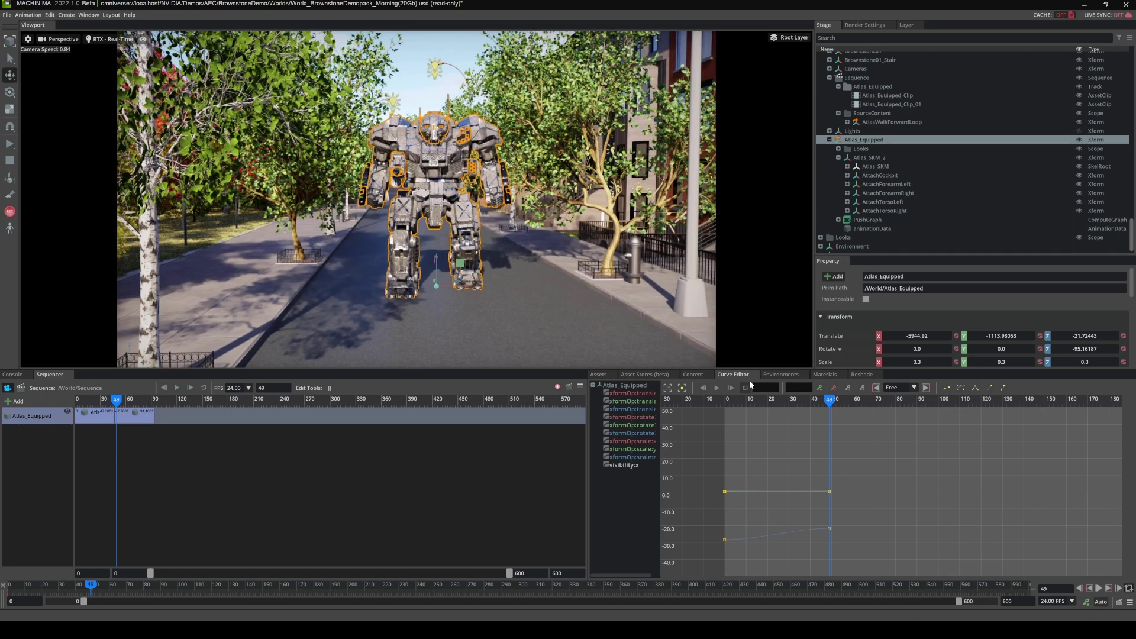
Play back the mech's keyed forward movement from frame 2.
{"action": "left_click_drag", "start_coordinate": [831, 400], "coordinate": [727, 403]}
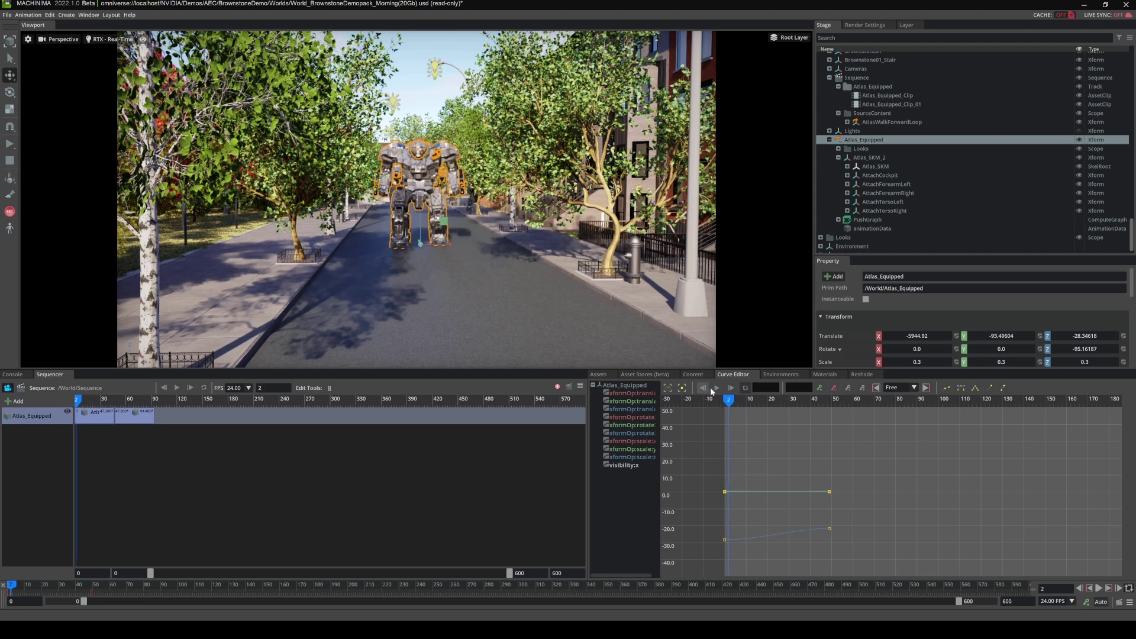
{"action": "left_click", "coordinate": [717, 387]}
{"action": "left_click", "coordinate": [717, 388]}
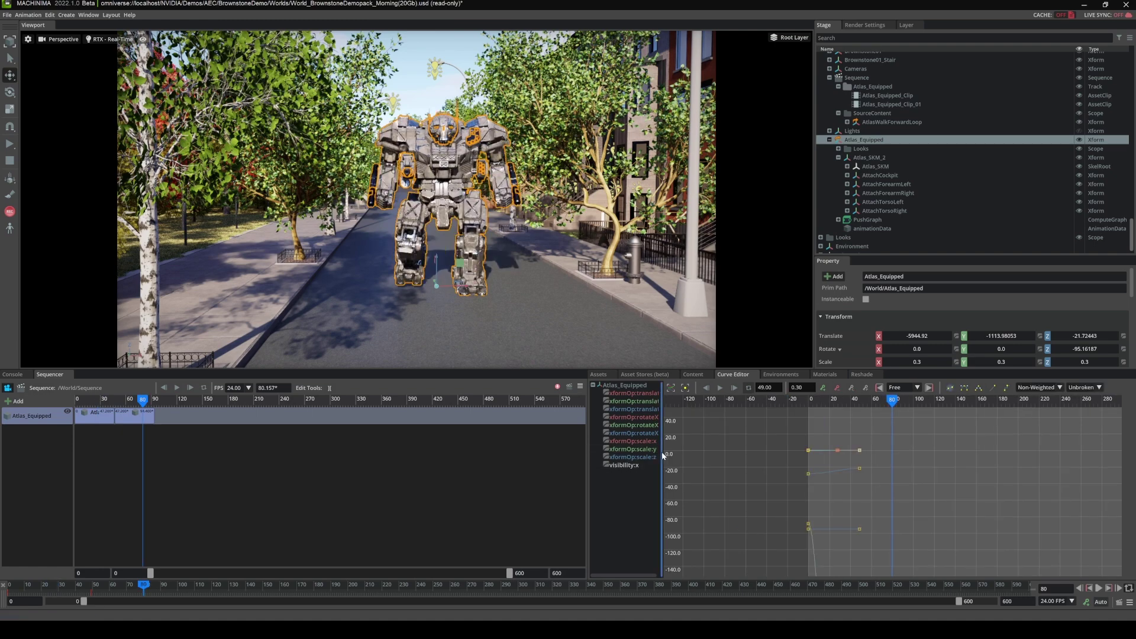
Widen the curve list and move the end key of the mech's Y-translation curve to frame 163.
{"action": "left_click_drag", "start_coordinate": [664, 455], "coordinate": [676, 455]}
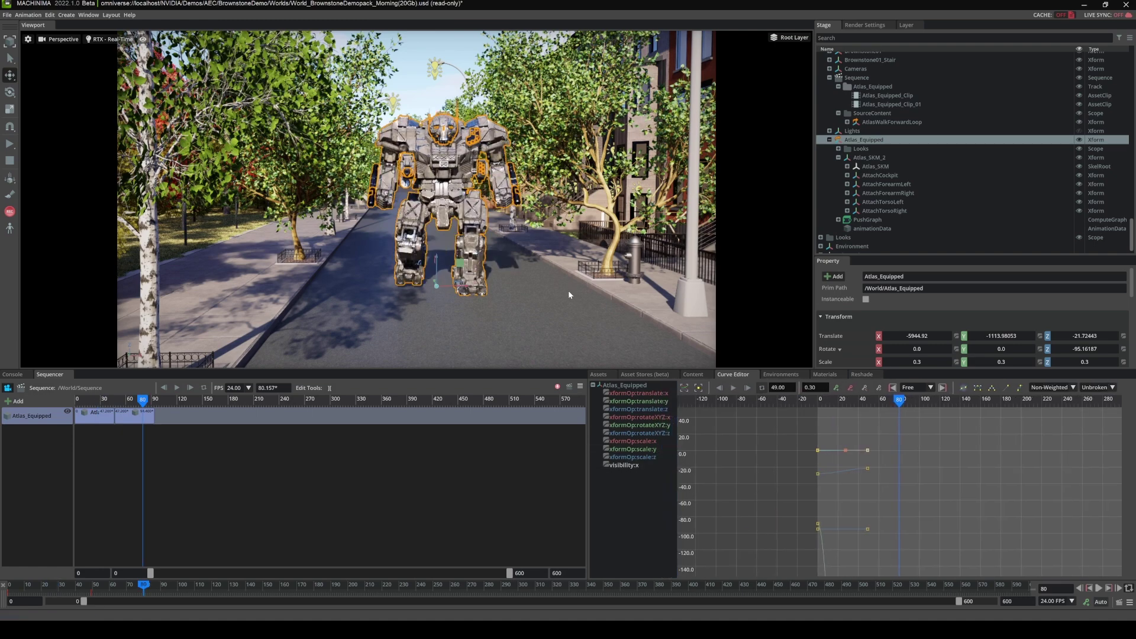
{"action": "right_click_drag", "start_coordinate": [568, 290], "coordinate": [659, 367]}
{"action": "key", "text": "a"}
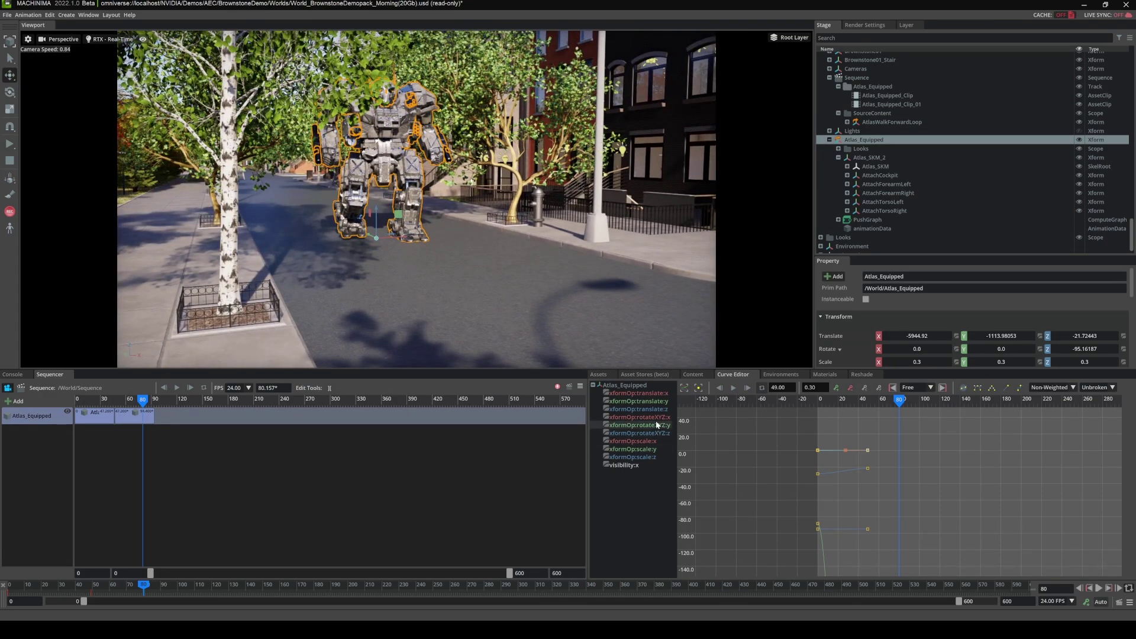
{"action": "left_click", "coordinate": [658, 401]}
{"action": "scroll", "coordinate": [854, 494], "scroll_direction": "down", "scroll_amount": 7}
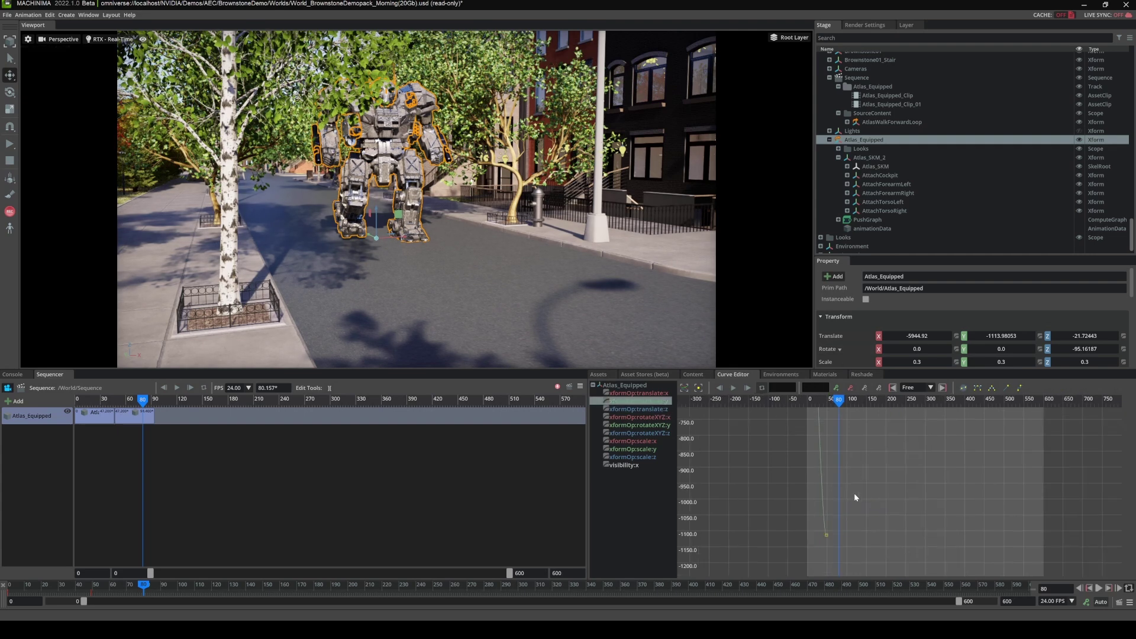
{"action": "scroll", "coordinate": [846, 505], "scroll_direction": "up", "scroll_amount": 2}
{"action": "left_click_drag", "start_coordinate": [842, 400], "coordinate": [814, 402]}
{"action": "left_click", "coordinate": [829, 530]}
{"action": "left_click_drag", "start_coordinate": [833, 527], "coordinate": [878, 528]}
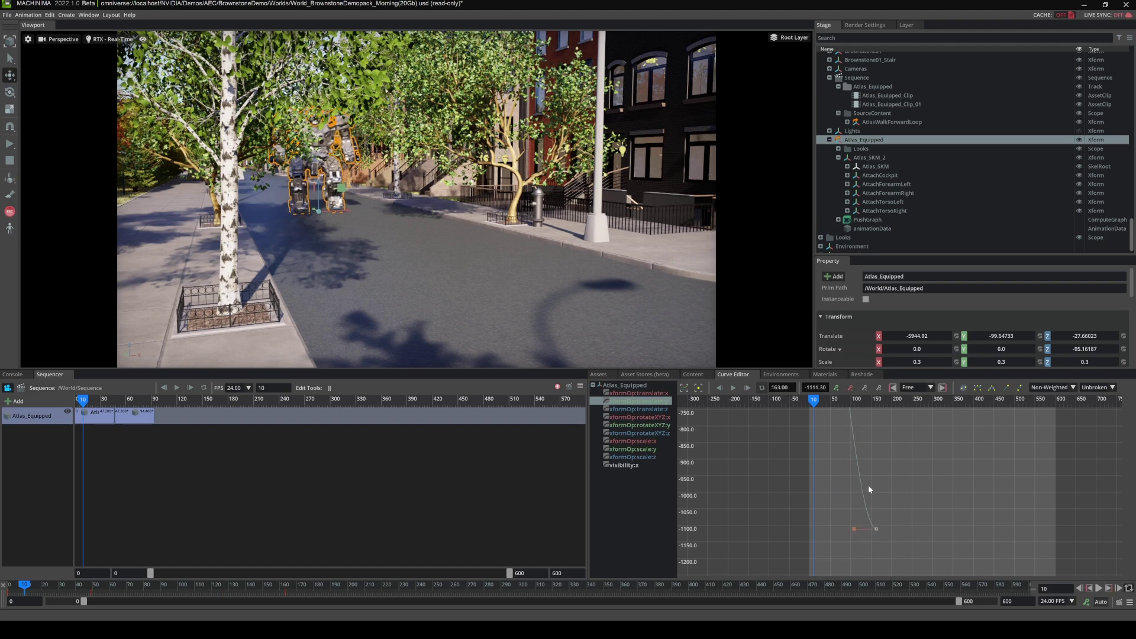
Move the Y-translation end key to frame 316 at -1102.37 and preview the walk from frame 17.
{"action": "mouse_move", "coordinate": [811, 400]}
{"action": "left_mouse_down"}
{"action": "mouse_move", "coordinate": [840, 400]}
{"action": "mouse_move", "coordinate": [827, 401]}
{"action": "left_mouse_up"}
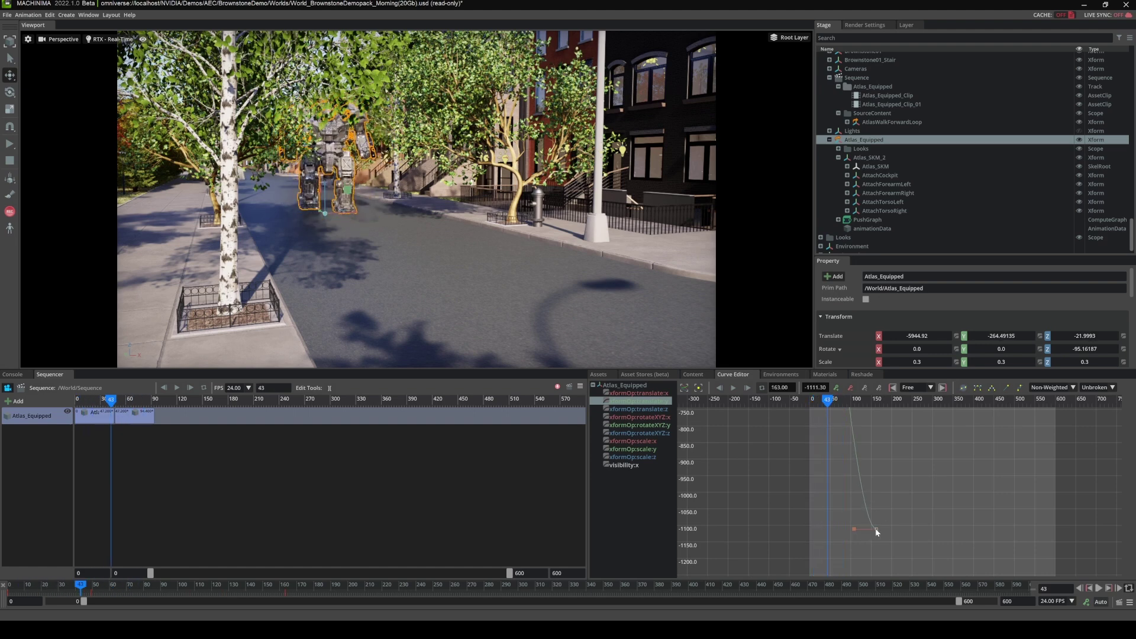
{"action": "left_click_drag", "start_coordinate": [877, 530], "coordinate": [940, 524]}
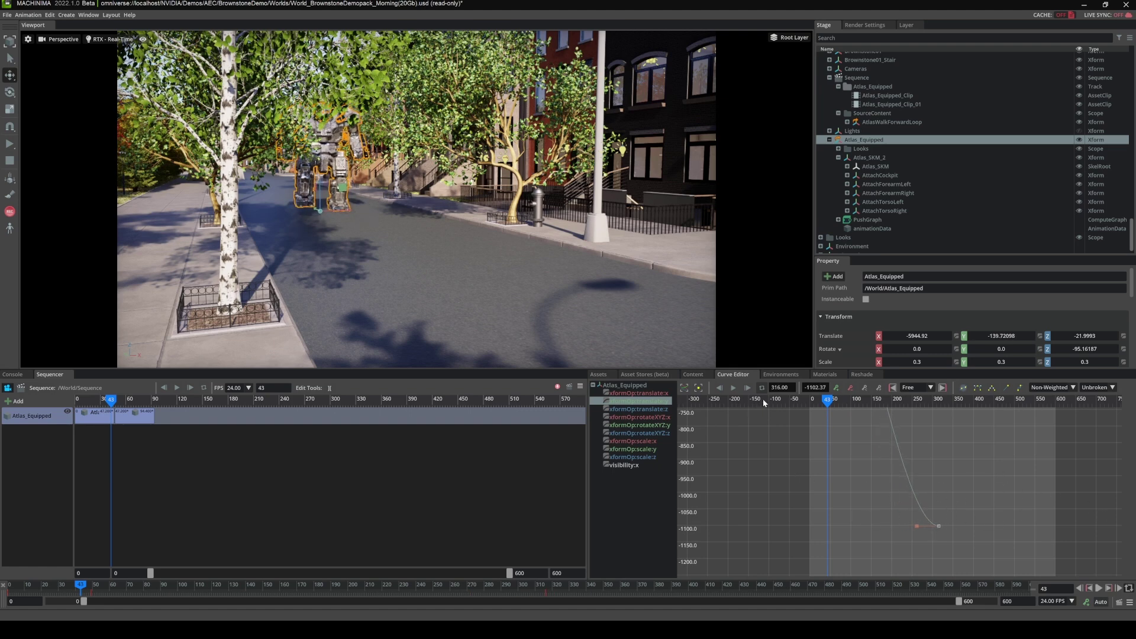
{"action": "left_click_drag", "start_coordinate": [831, 401], "coordinate": [816, 400]}
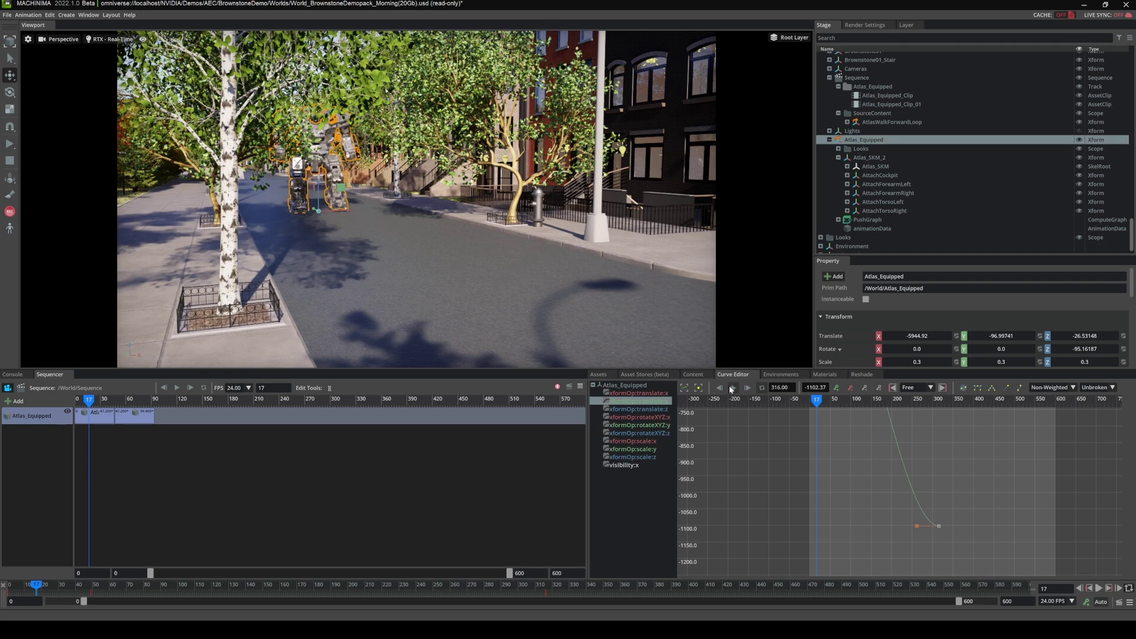
{"action": "left_click", "coordinate": [732, 388]}
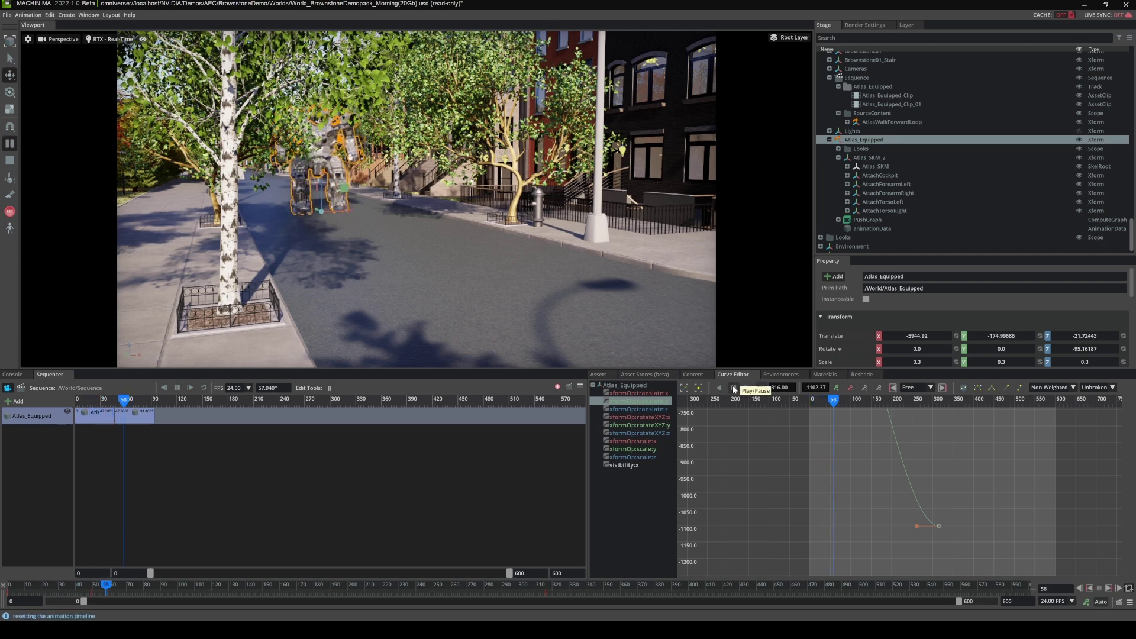
{"action": "left_click", "coordinate": [733, 389]}
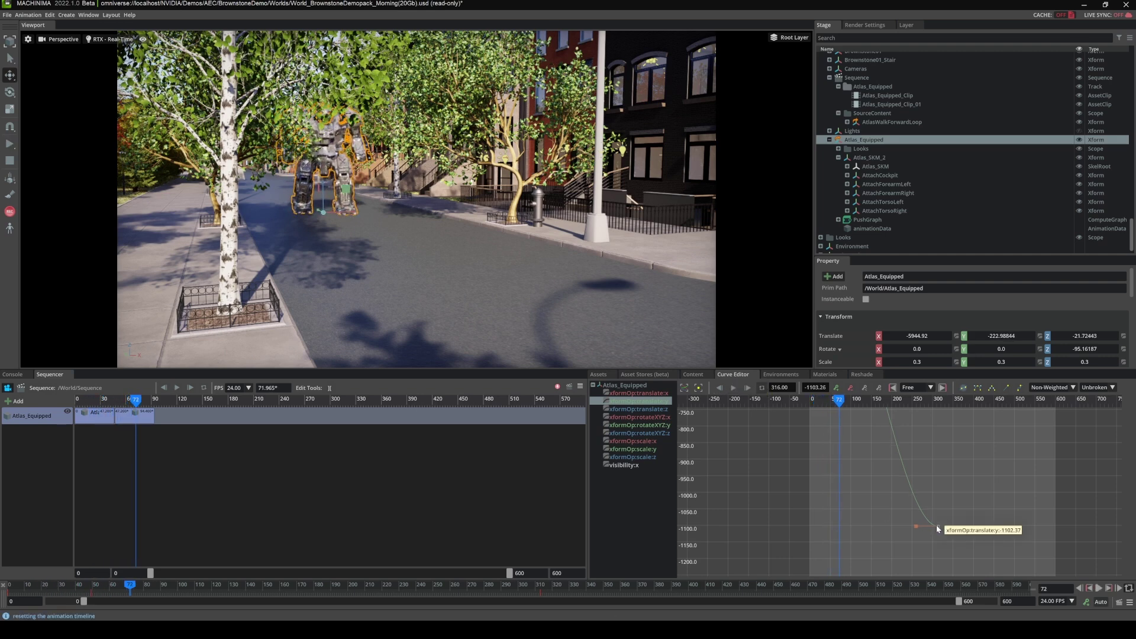
Shift the Y-translation end key to frame 275 and replay the walk from the start.
{"action": "left_click_drag", "start_coordinate": [936, 525], "coordinate": [922, 526]}
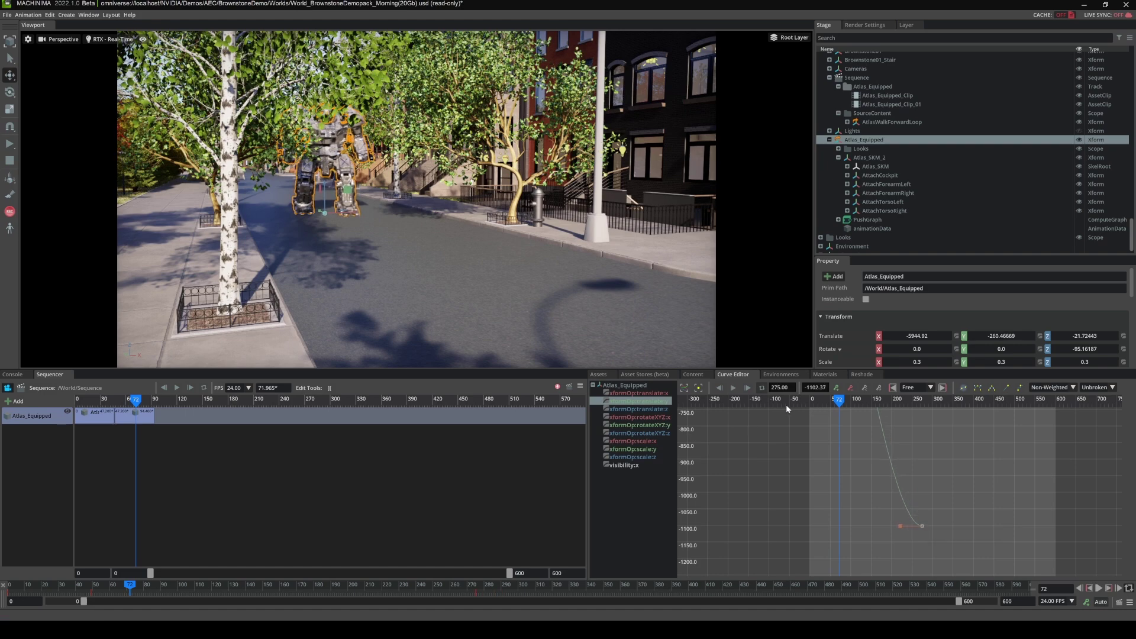
{"action": "left_click", "coordinate": [811, 400]}
{"action": "left_click", "coordinate": [733, 388]}
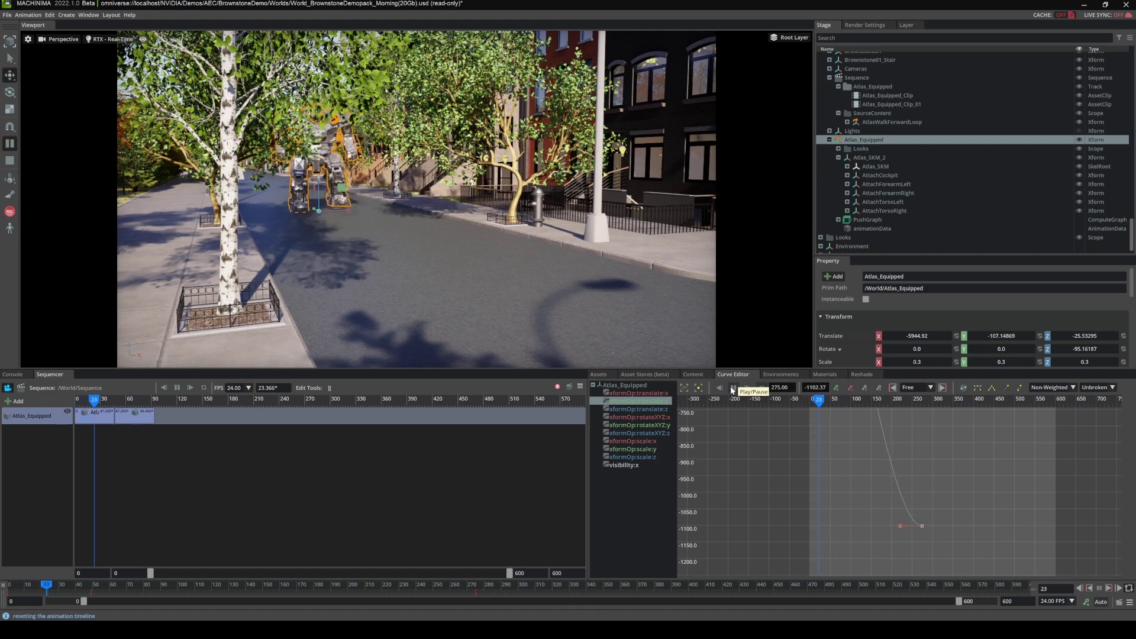
View the Atlas mech head-on from closer down the road and replay its walk from the start of the timeline.
{"action": "key", "text": "w"}
{"action": "right_click_drag", "start_coordinate": [533, 210], "coordinate": [434, 206]}
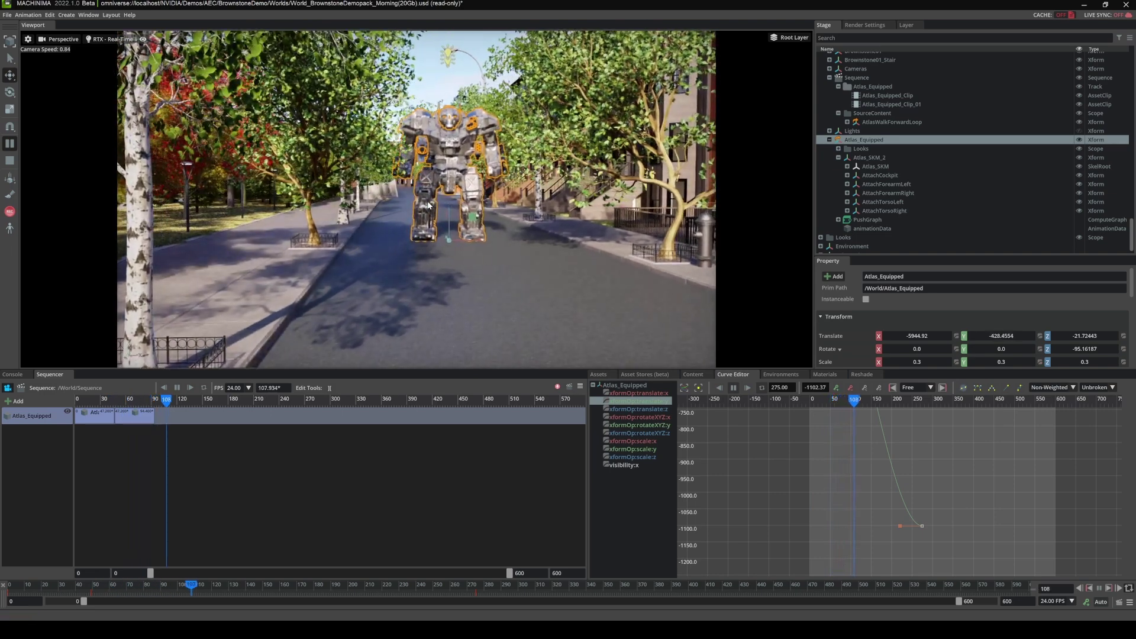
{"action": "left_click", "coordinate": [733, 389]}
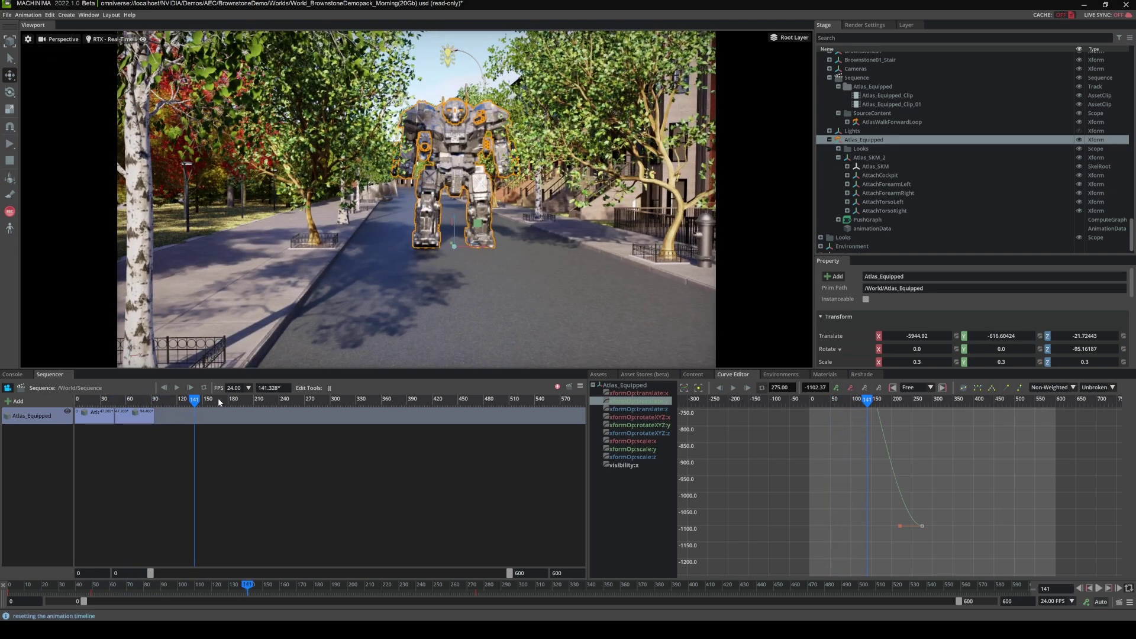
{"action": "left_click_drag", "start_coordinate": [190, 401], "coordinate": [76, 402]}
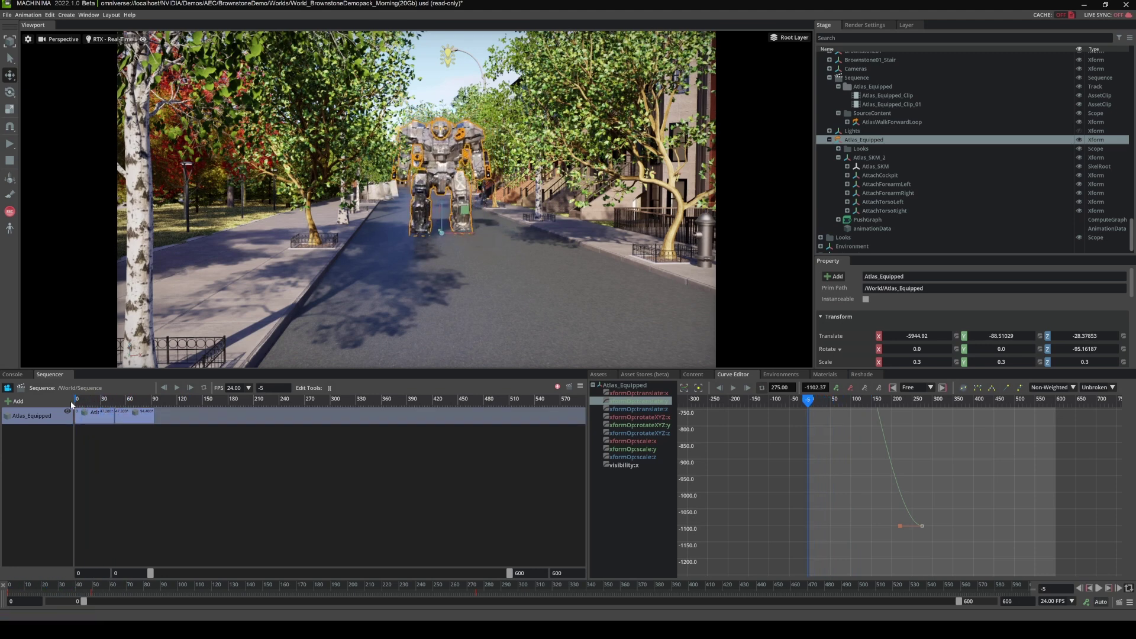
{"action": "left_click", "coordinate": [176, 387]}
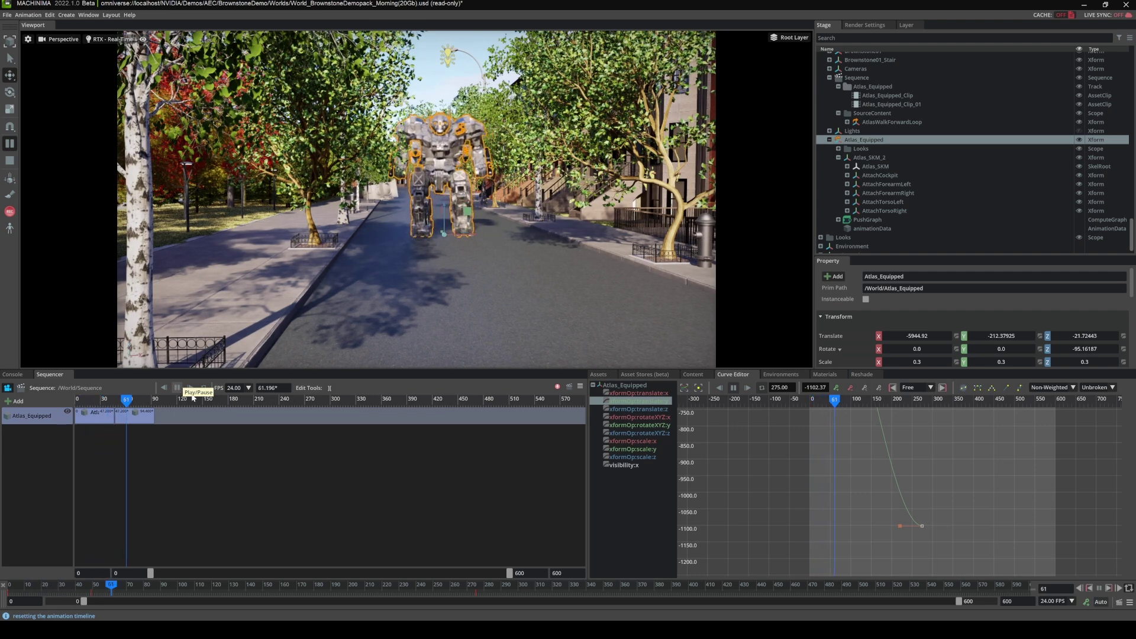
{"action": "left_click", "coordinate": [176, 388]}
Move the end key of the mech's Y-translation curve to frame 255 at -1098.80 and replay the walk from the start.
{"action": "left_click_drag", "start_coordinate": [922, 525], "coordinate": [914, 524]}
{"action": "left_click_drag", "start_coordinate": [131, 404], "coordinate": [64, 403]}
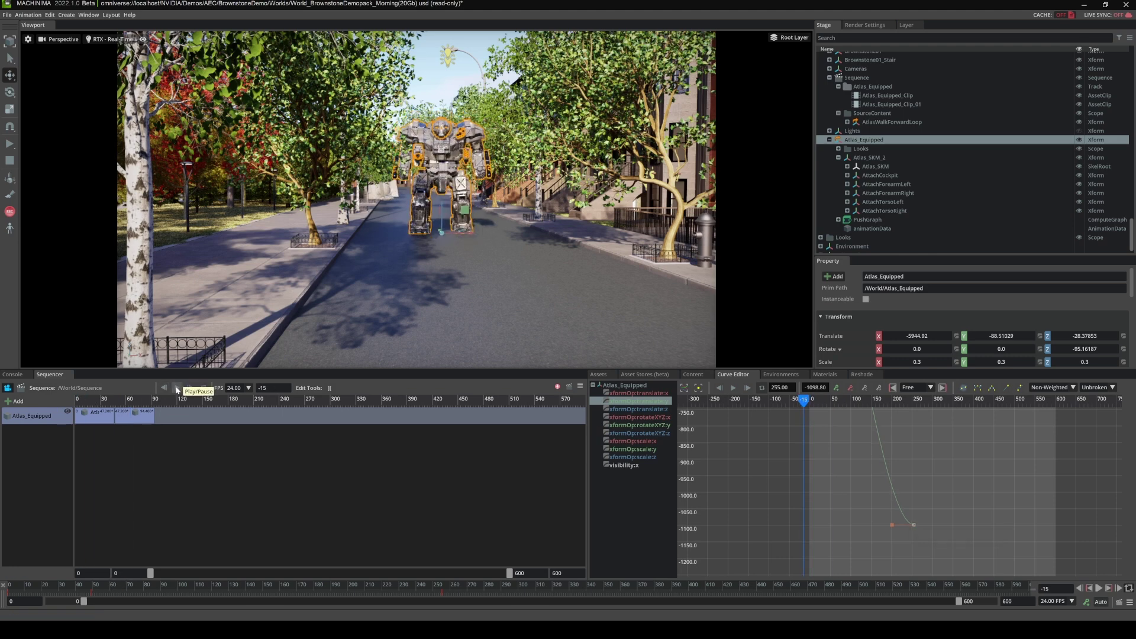
{"action": "left_click", "coordinate": [176, 389]}
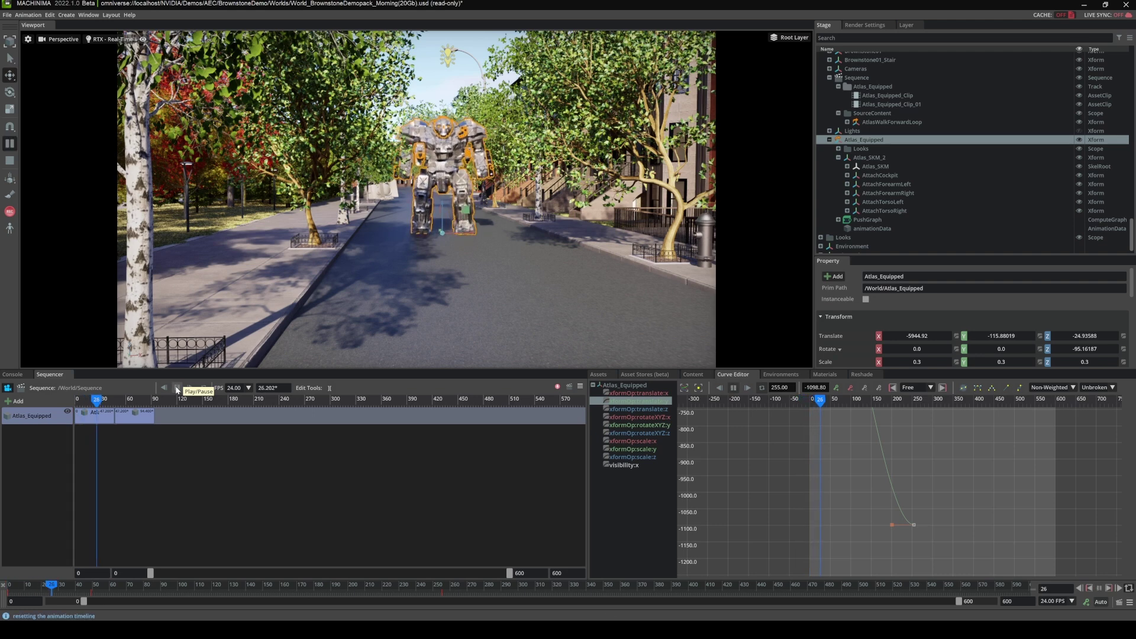
{"action": "left_click", "coordinate": [177, 389]}
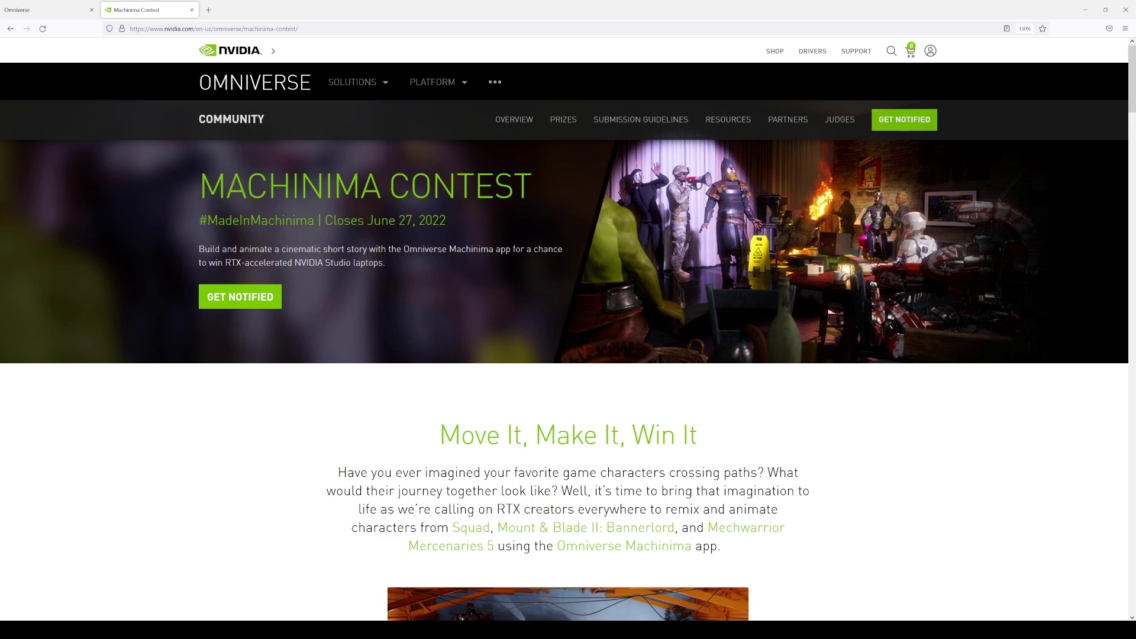
In the browser, review the NVIDIA Machinima Contest page's overview, laptop prizes and submission guidelines.
{"action": "scroll", "coordinate": [706, 453], "scroll_direction": "down", "scroll_amount": 7}
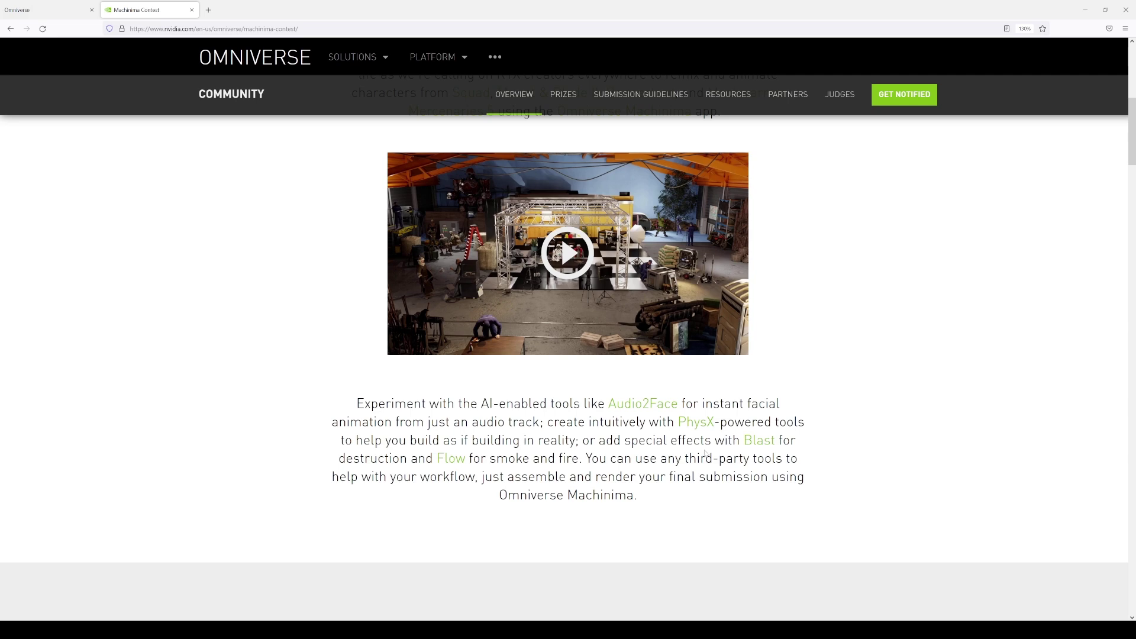
{"action": "scroll", "coordinate": [706, 454], "scroll_direction": "down", "scroll_amount": 7}
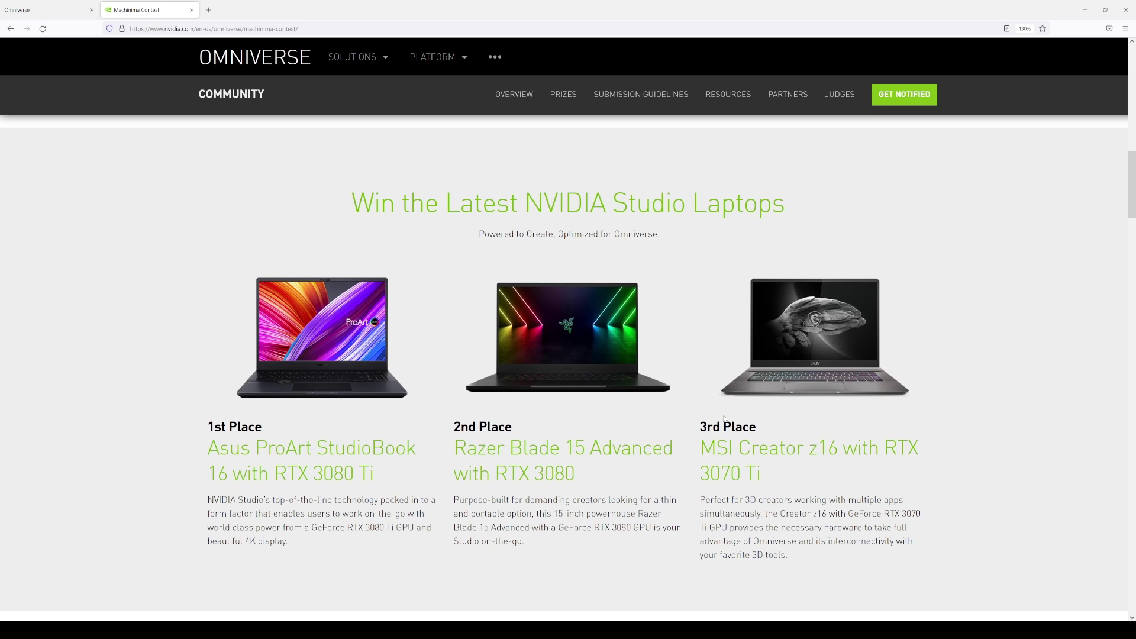
{"action": "scroll", "coordinate": [836, 336], "scroll_direction": "down", "scroll_amount": 2}
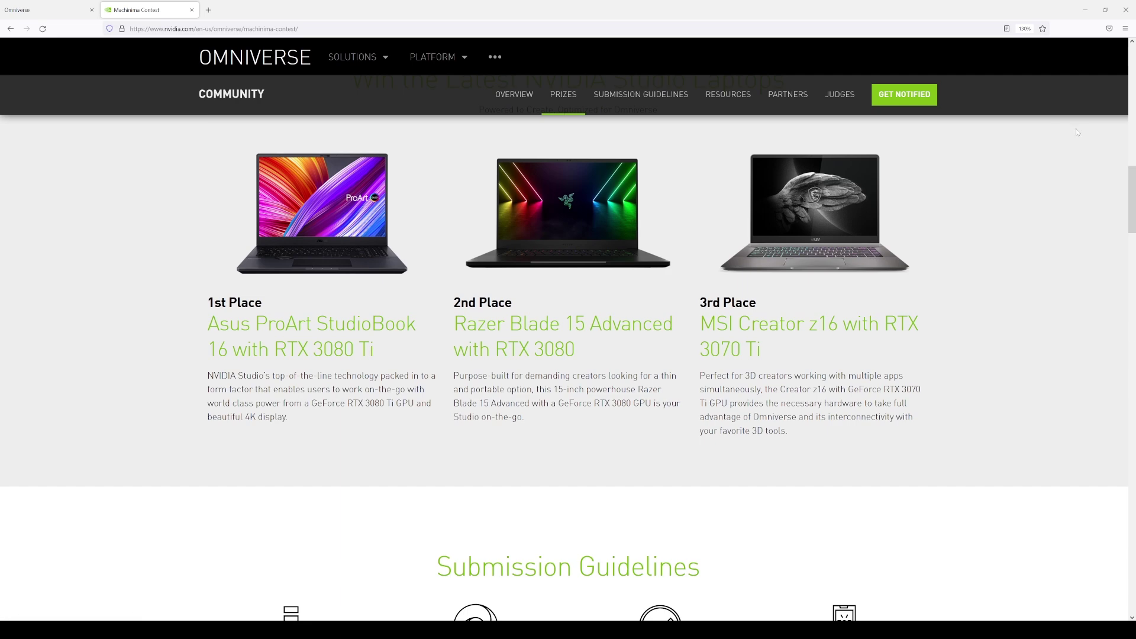
{"action": "scroll", "coordinate": [1119, 225], "scroll_direction": "down", "scroll_amount": 7}
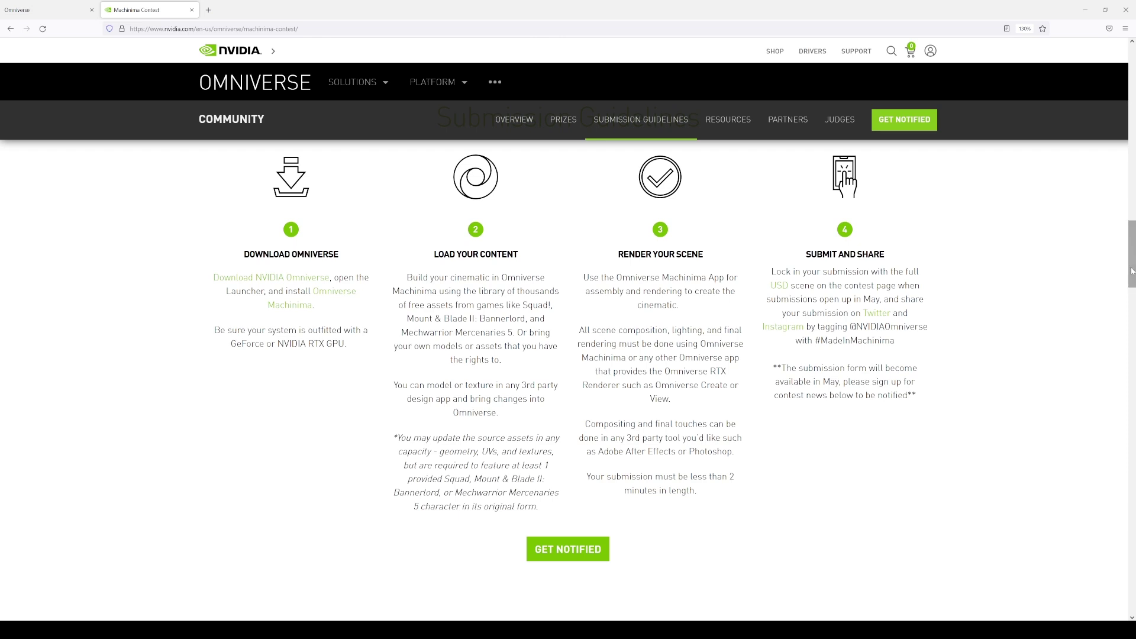
Examine the contest page's getting-started resources, judges, social links and frequently asked questions, and return to the Move It, Make It, Win It overview.
{"action": "scroll", "coordinate": [1118, 263], "scroll_direction": "down", "scroll_amount": 6}
{"action": "scroll", "coordinate": [1118, 324], "scroll_direction": "down", "scroll_amount": 2}
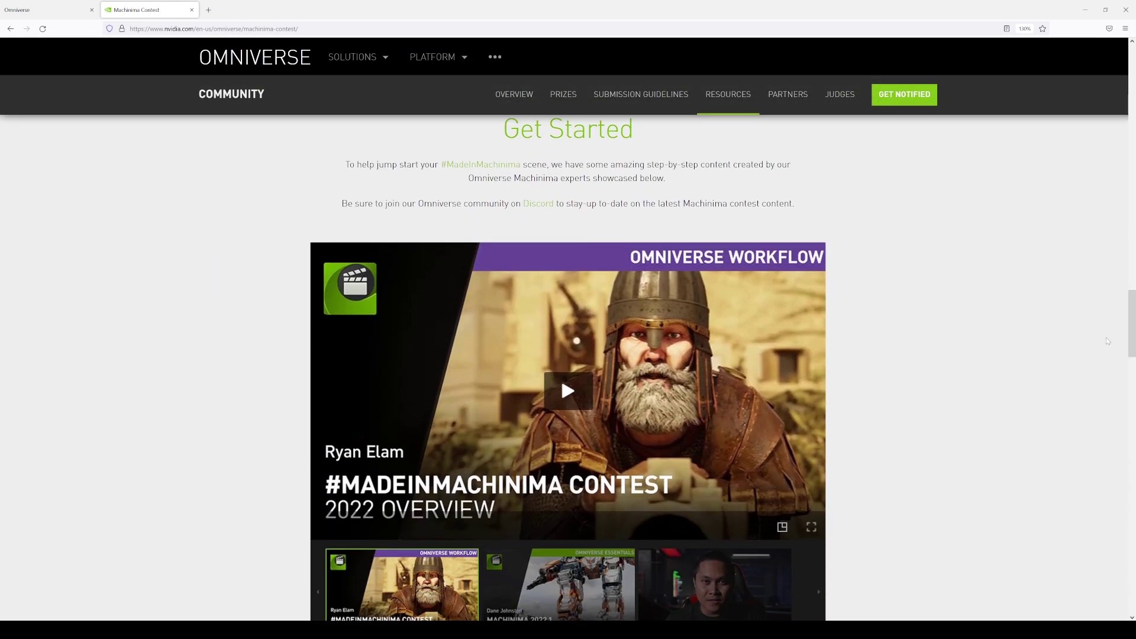
{"action": "scroll", "coordinate": [848, 270], "scroll_direction": "down", "scroll_amount": 1}
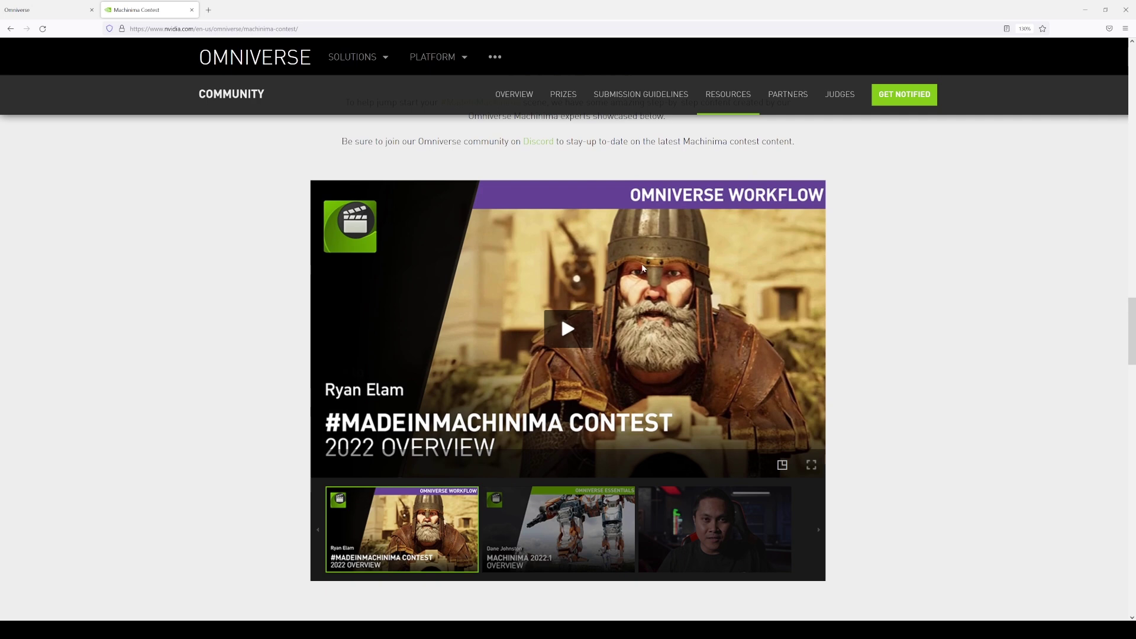
{"action": "scroll", "coordinate": [592, 503], "scroll_direction": "down", "scroll_amount": 2}
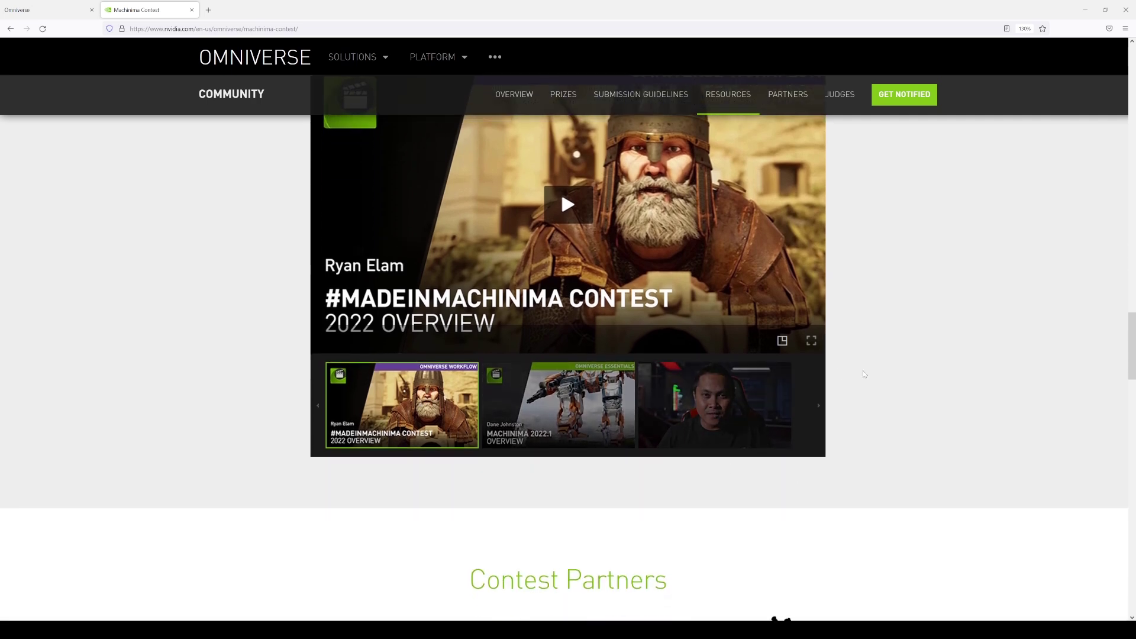
{"action": "scroll", "coordinate": [769, 432], "scroll_direction": "down", "scroll_amount": 10}
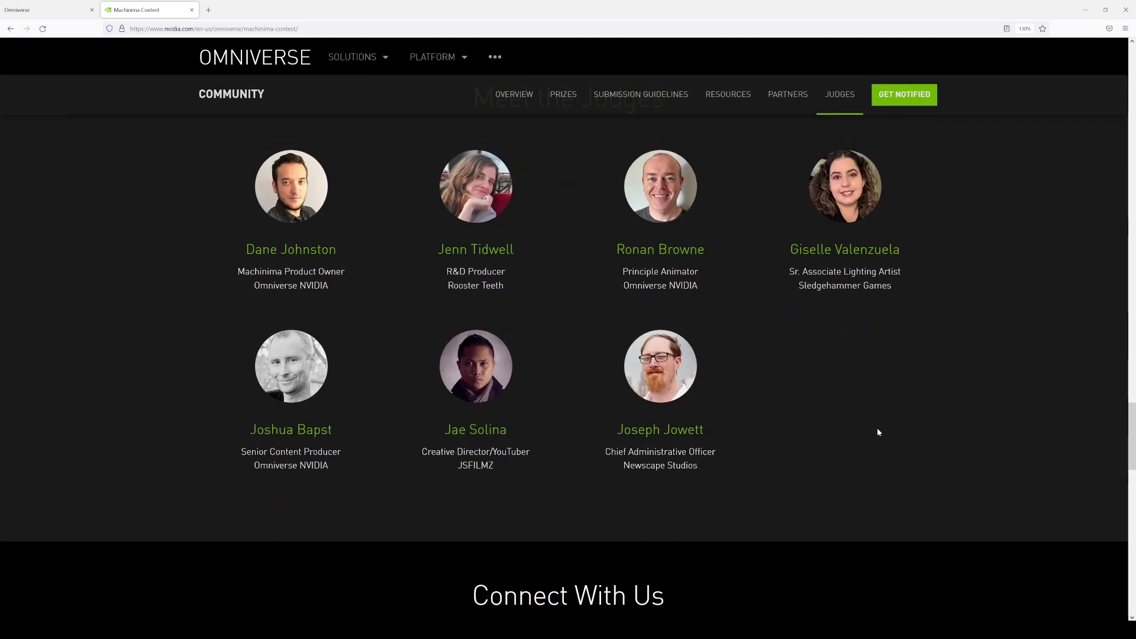
{"action": "scroll", "coordinate": [926, 456], "scroll_direction": "down", "scroll_amount": 4}
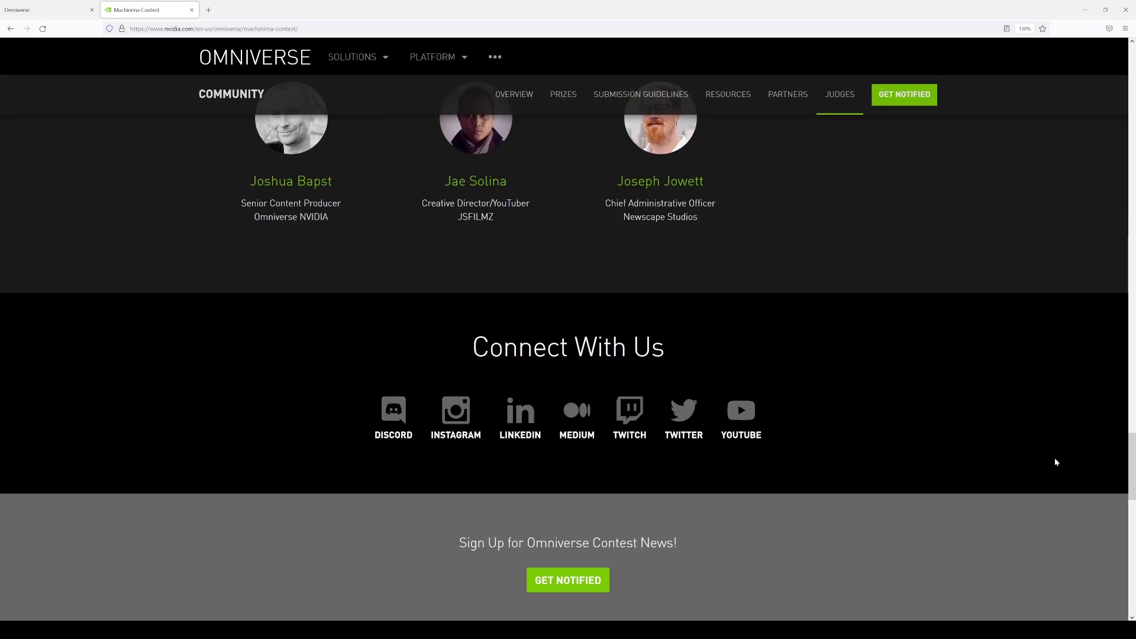
{"action": "scroll", "coordinate": [1131, 515], "scroll_direction": "down", "scroll_amount": 3}
{"action": "scroll", "coordinate": [1132, 515], "scroll_direction": "down", "scroll_amount": 5}
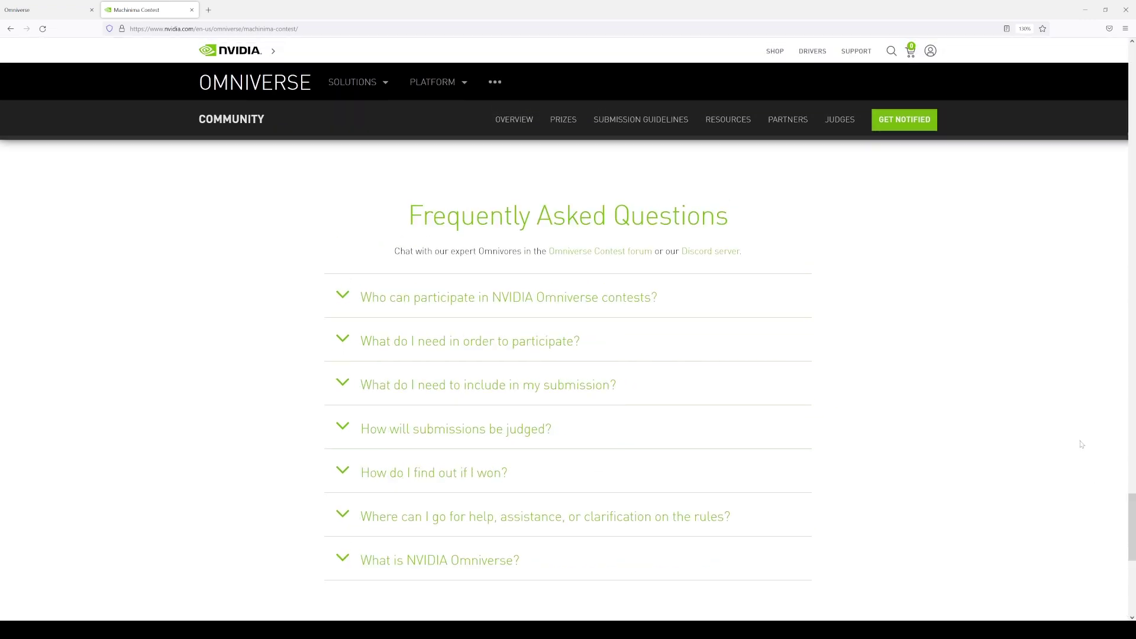
{"action": "left_click_drag", "start_coordinate": [1132, 527], "coordinate": [1132, 124]}
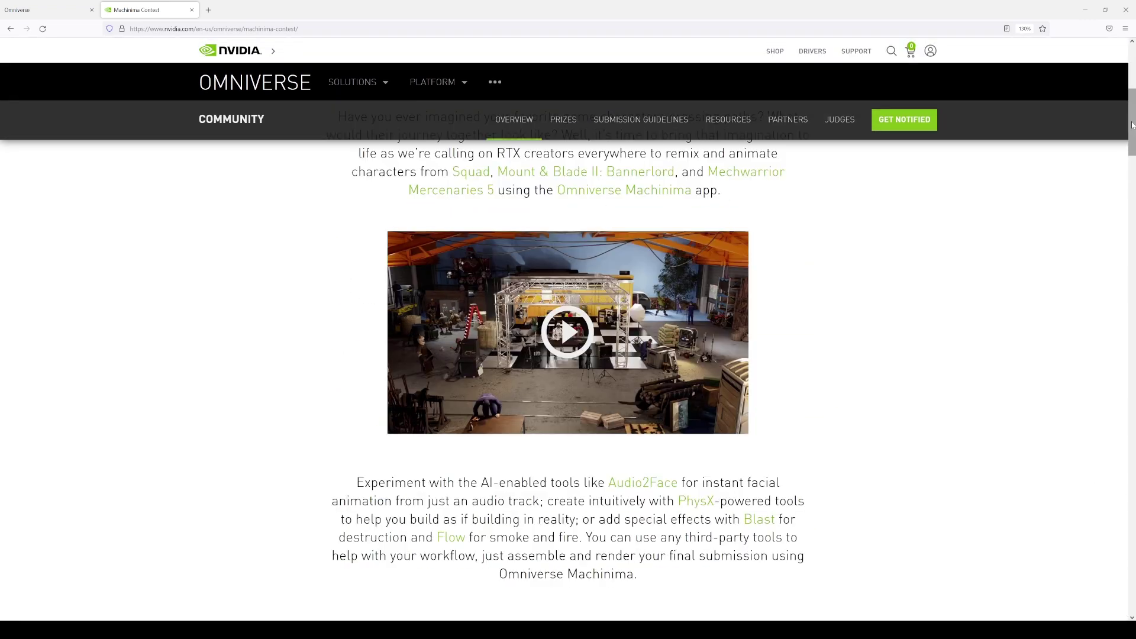
{"action": "scroll", "coordinate": [1122, 111], "scroll_direction": "up", "scroll_amount": 2}
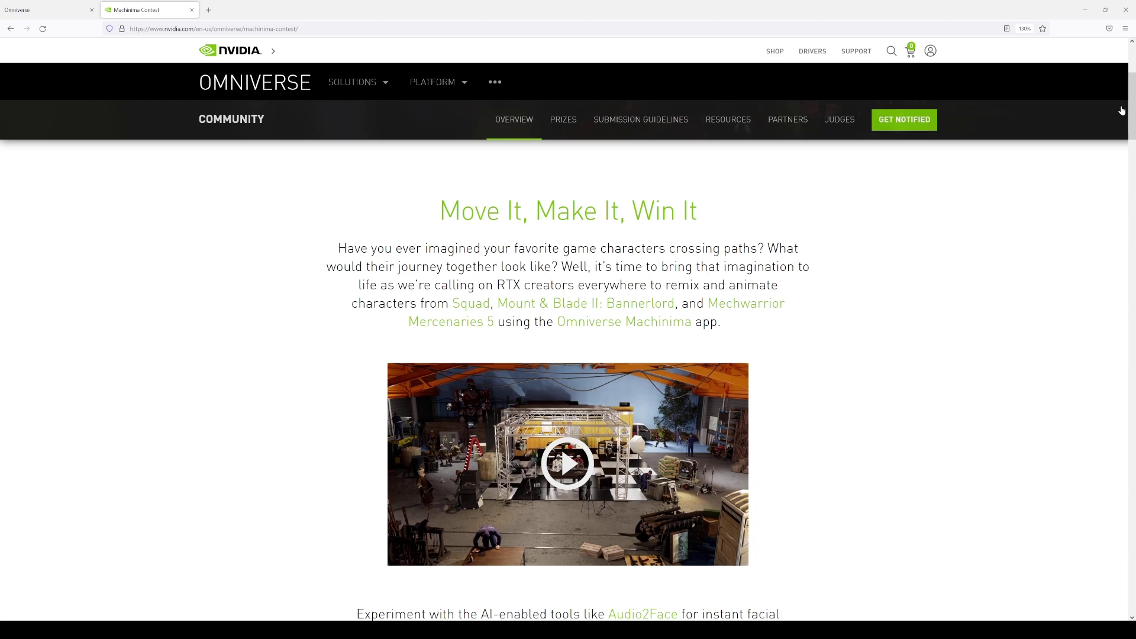